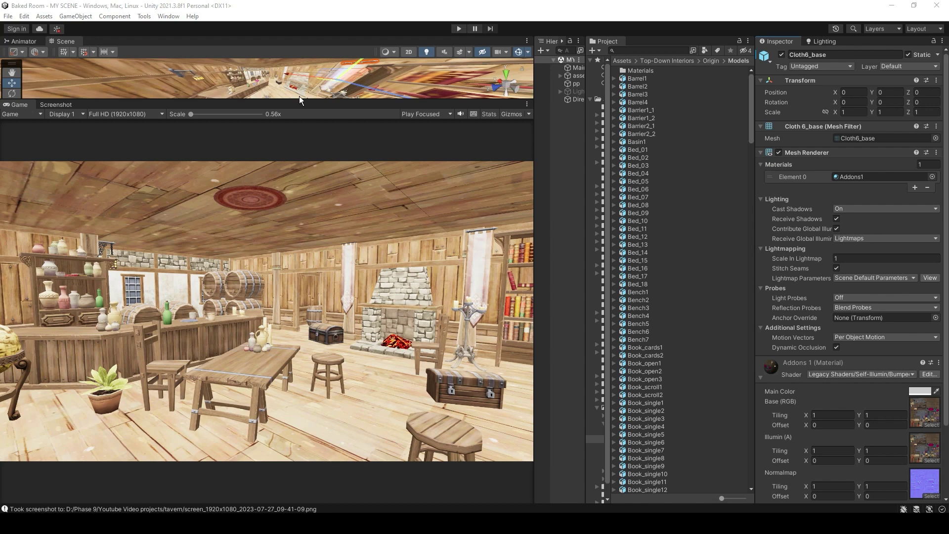
Enlarge the Scene view over the Game view, frame the whole tavern room, and widen the Hierarchy so object names are readable
left_click_drag(298, 101, 298, 426)
scroll(392, 299, "down", 10)
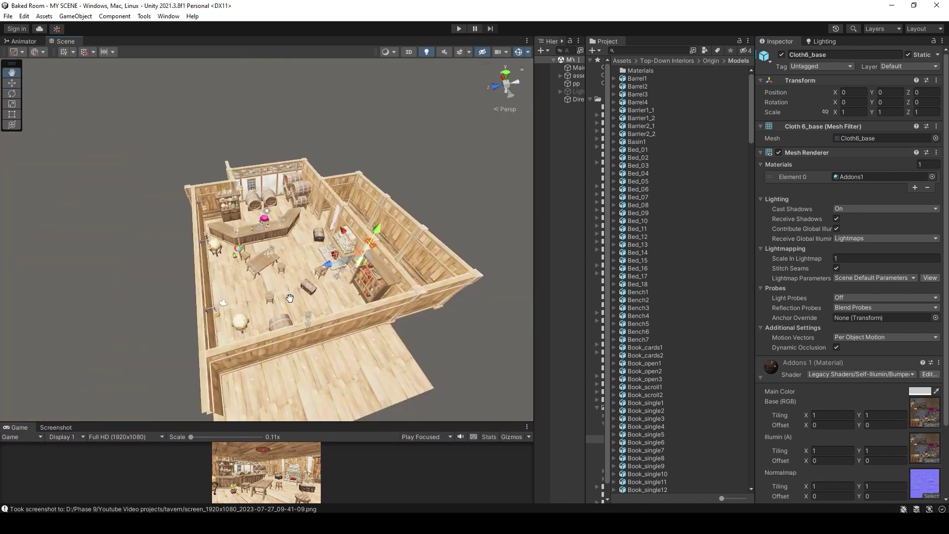
scroll(282, 271, "up", 5)
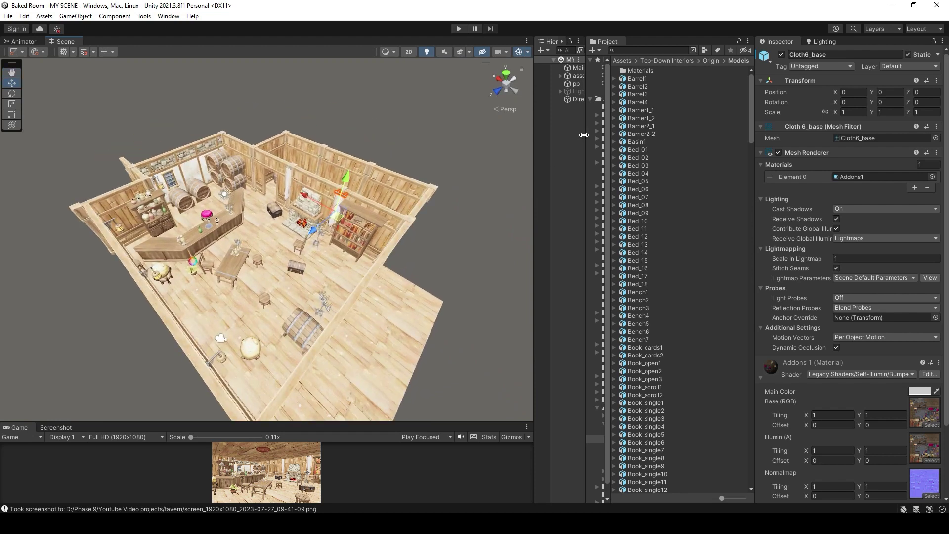
left_click_drag(586, 138, 587, 138)
left_click_drag(589, 139, 641, 126)
Review the Directional Light, Lights, assets and Main Camera objects of the scene, and clear the selection
left_click(599, 99)
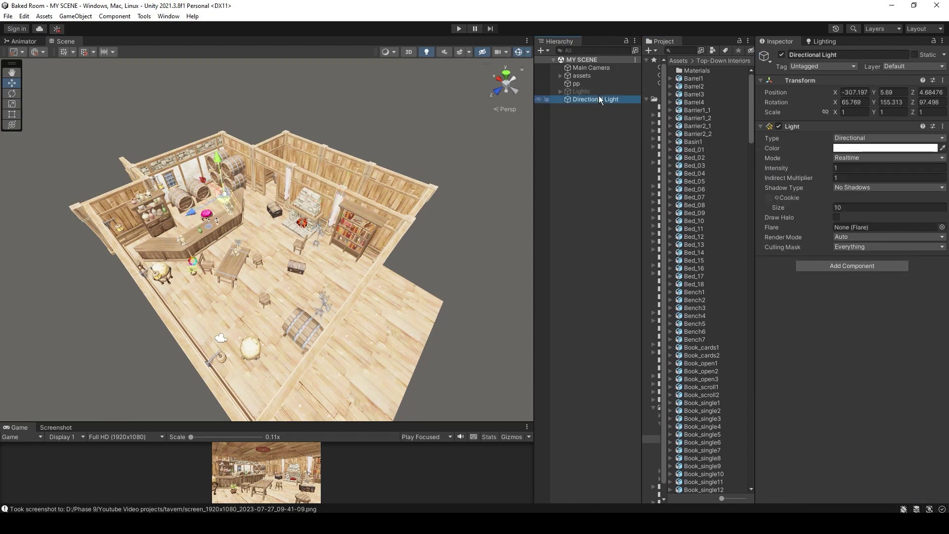
left_click(594, 90)
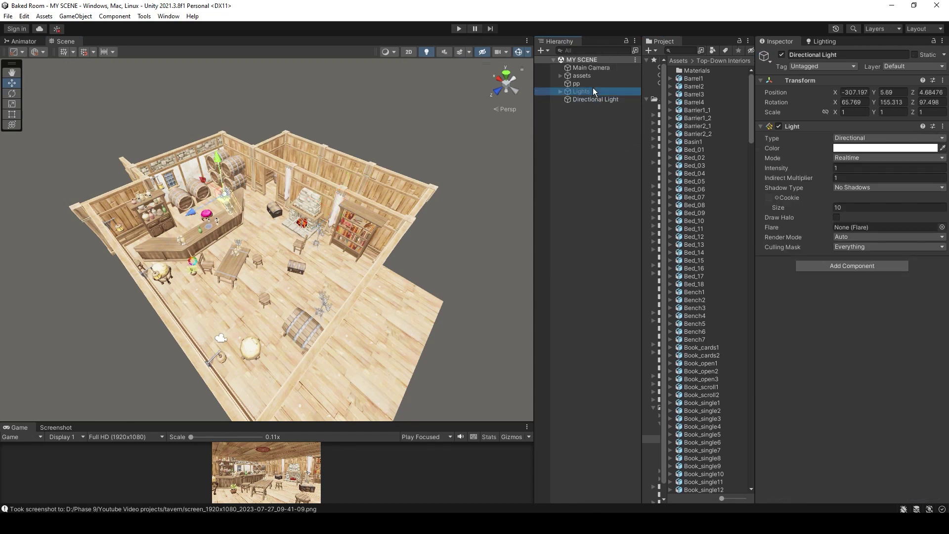
left_click(595, 76)
left_click(598, 66)
left_click(592, 117)
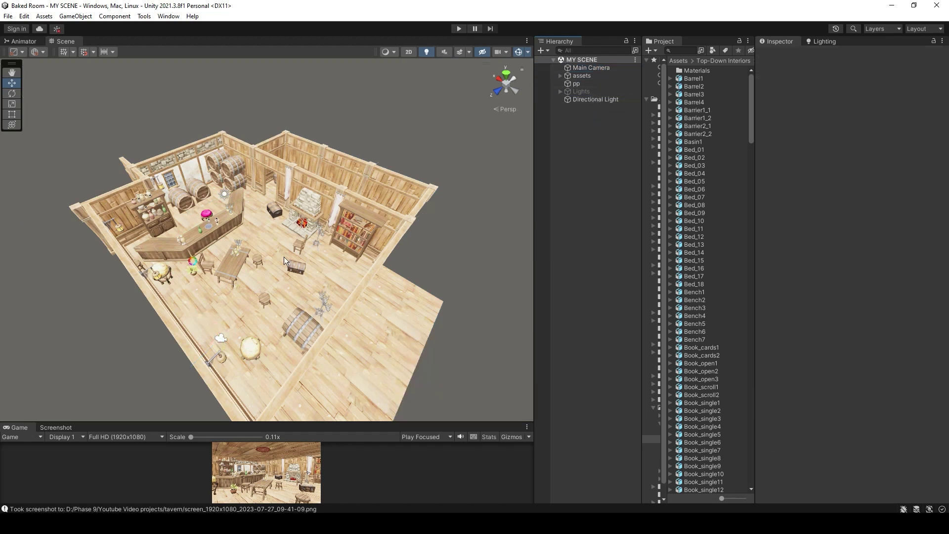
Examine the tavern room's layout and furniture from close up and from above
middle_click_drag(275, 270, 268, 248)
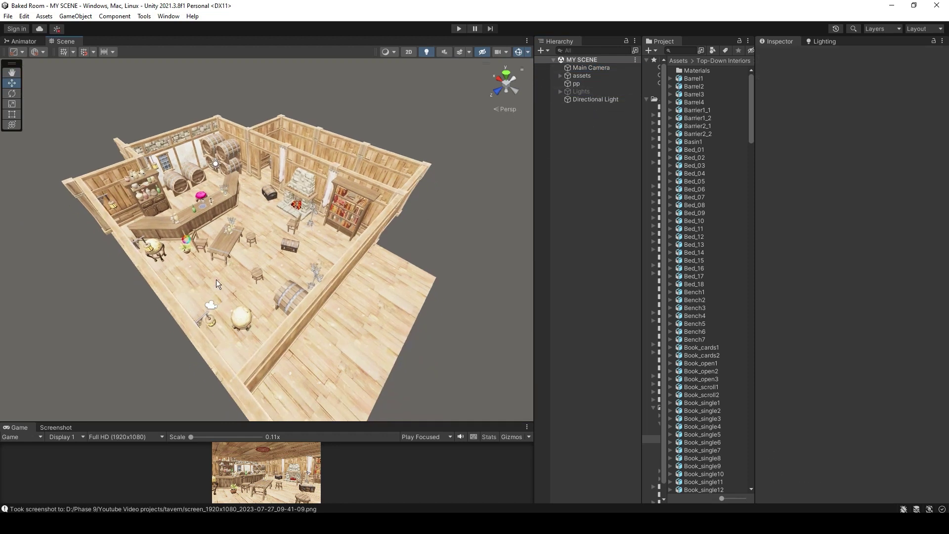
scroll(216, 263, "up", 5)
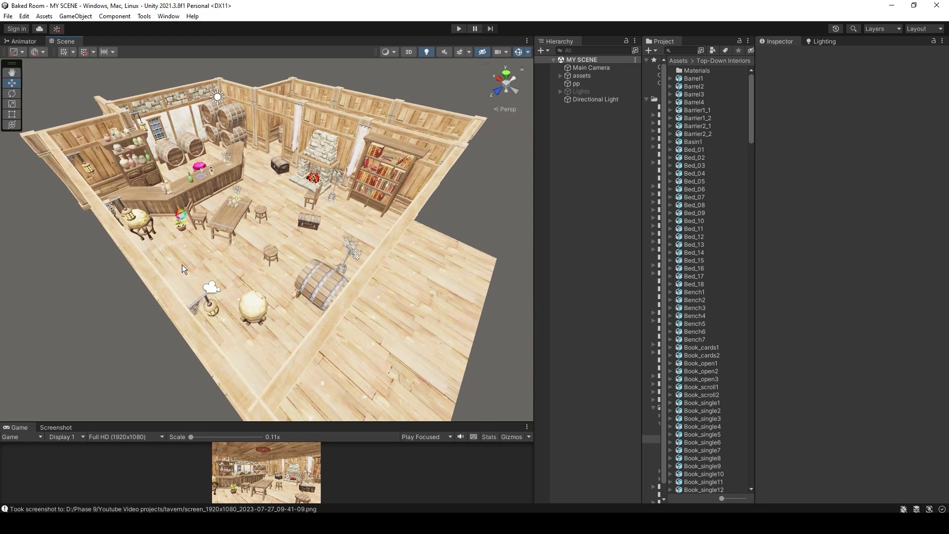
scroll(183, 266, "up", 2)
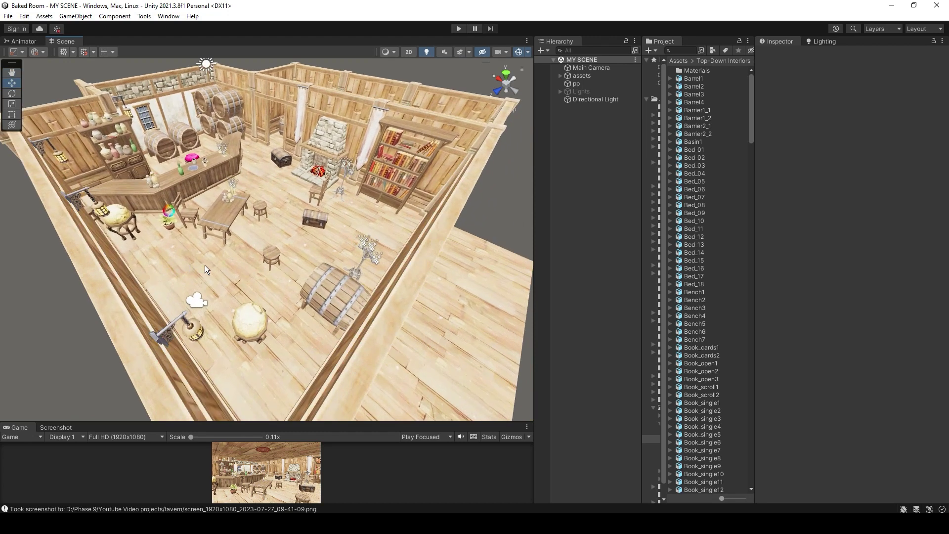
scroll(206, 269, "up", 3)
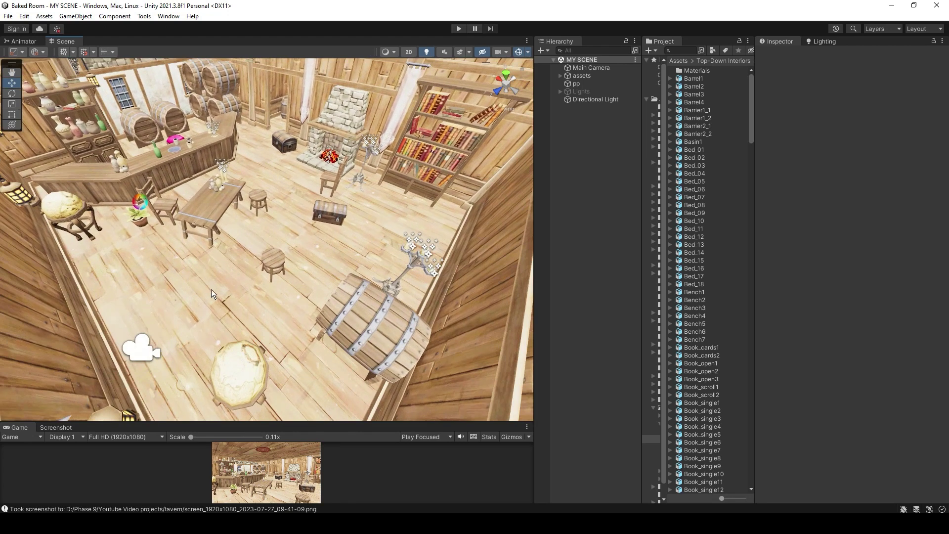
scroll(214, 302, "up", 3)
right_click_drag(215, 313, 266, 143)
right_click_drag(387, 204, 295, 338)
scroll(286, 304, "down", 8)
right_click_drag(287, 292, 307, 316)
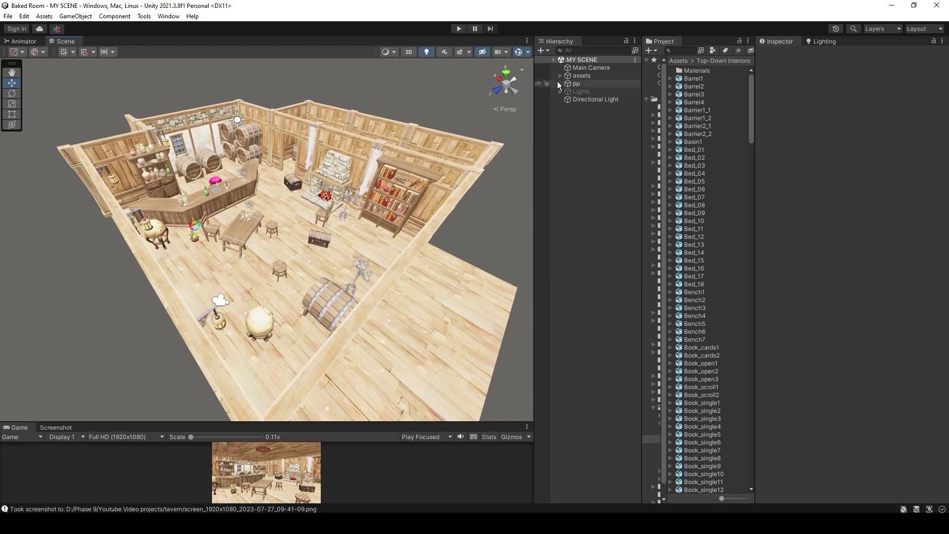
Check the static setting of the assets group and the lightmap UV import settings of the Bed_03 model
left_click(574, 76)
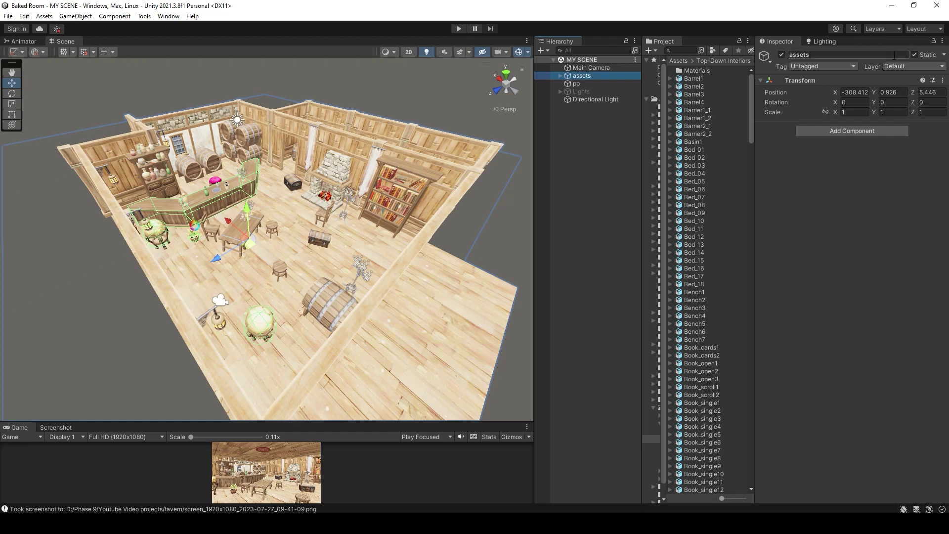
left_click(693, 166)
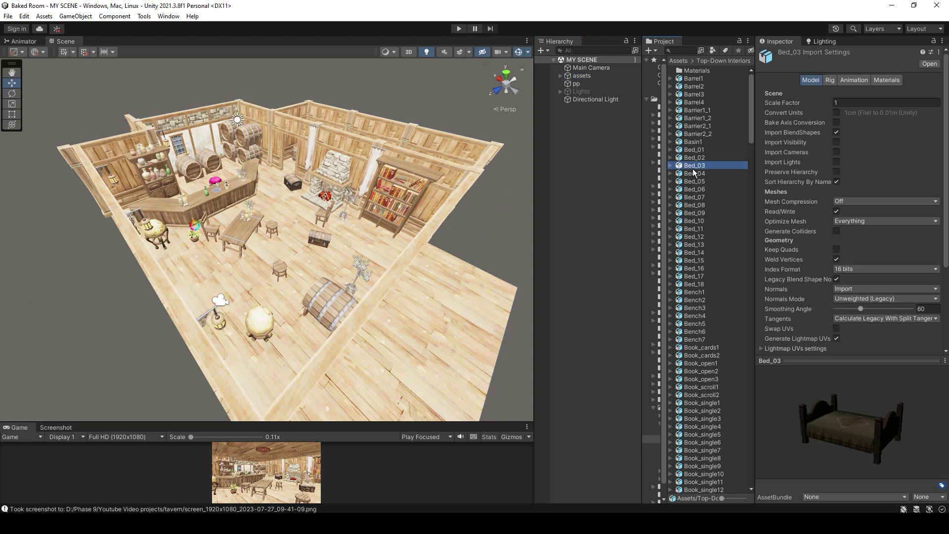
scroll(826, 163, "down", 5)
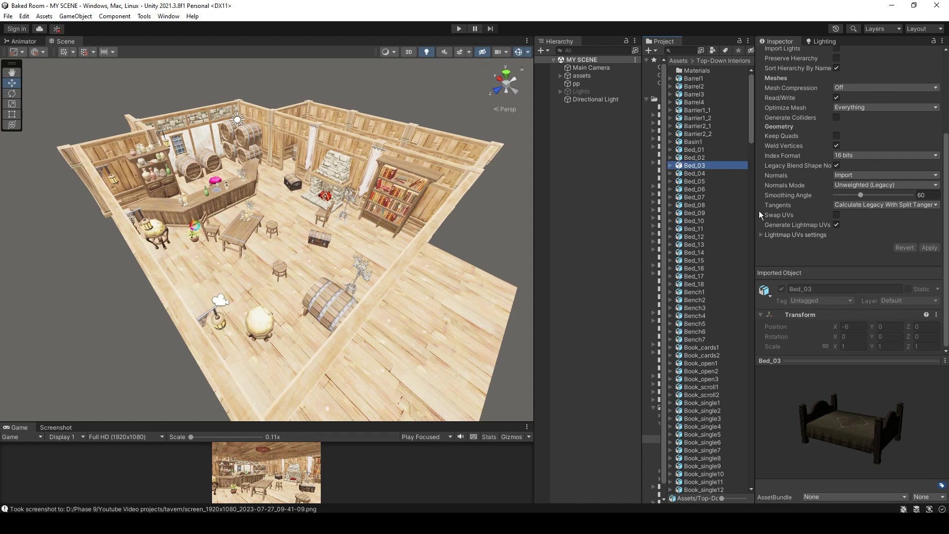
Set the Directional Light's mode to Baked and its shadow type to Hard Shadows
left_click(592, 100)
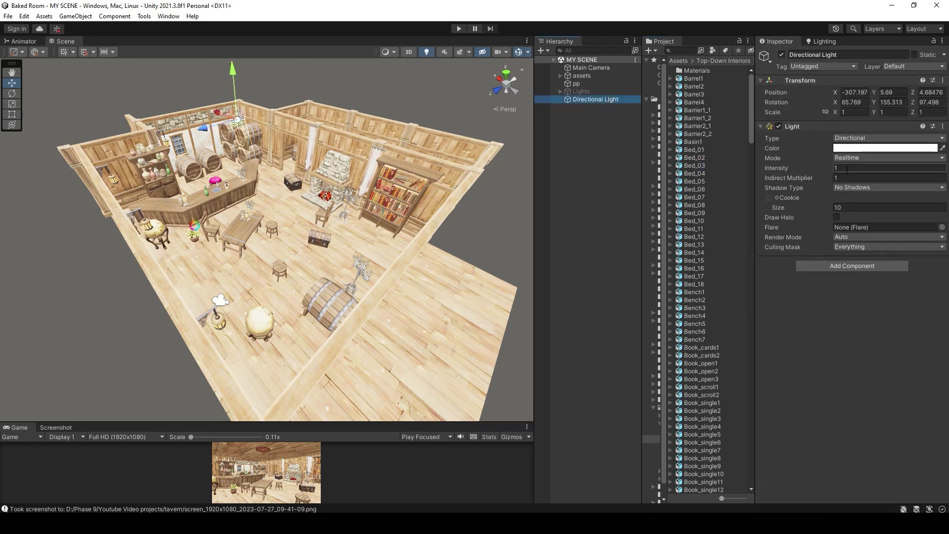
left_click(857, 158)
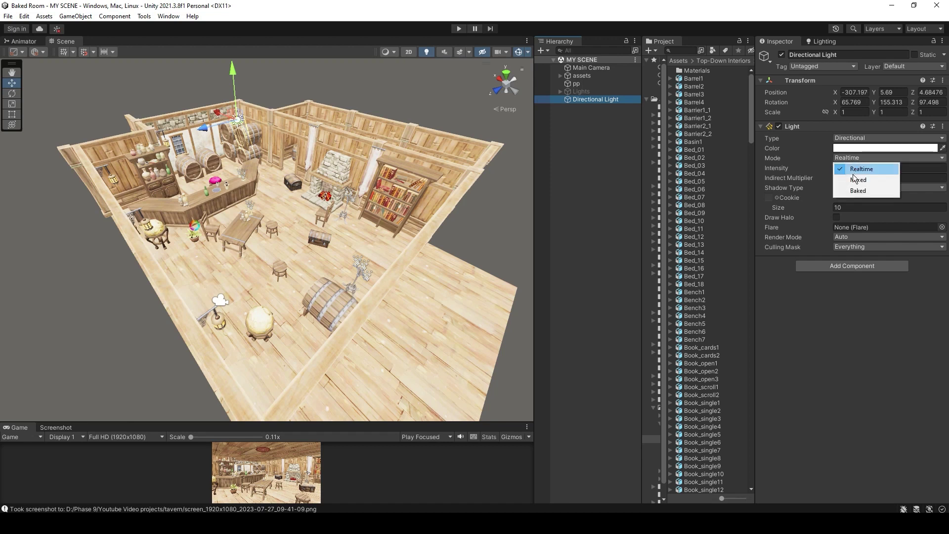
left_click(858, 191)
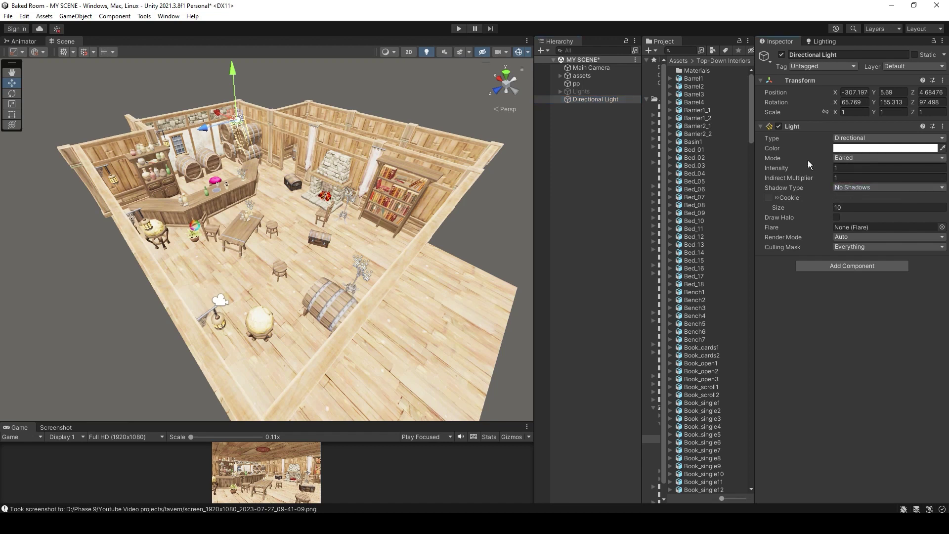
left_click(848, 188)
left_click(861, 210)
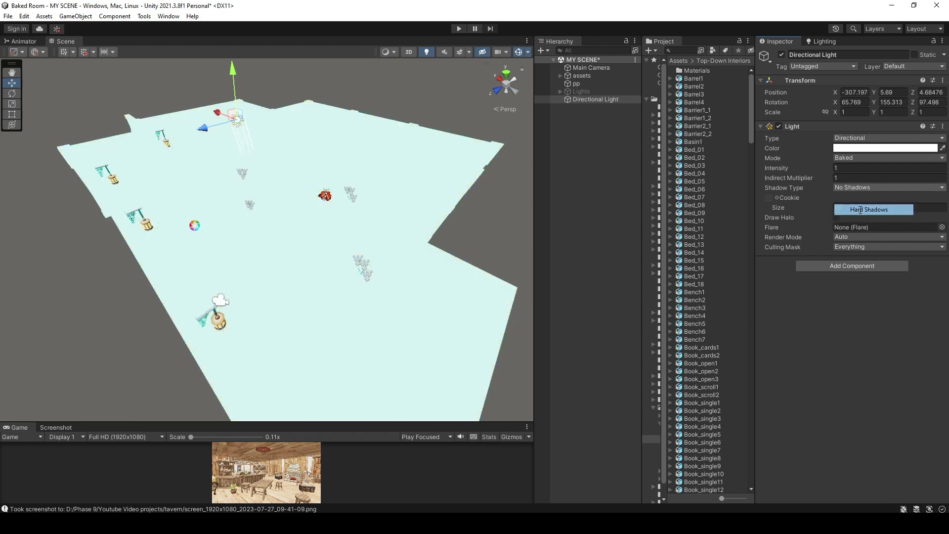
Set the lightmap resolution to 2 texels per unit and generate the scene lighting
left_click(823, 42)
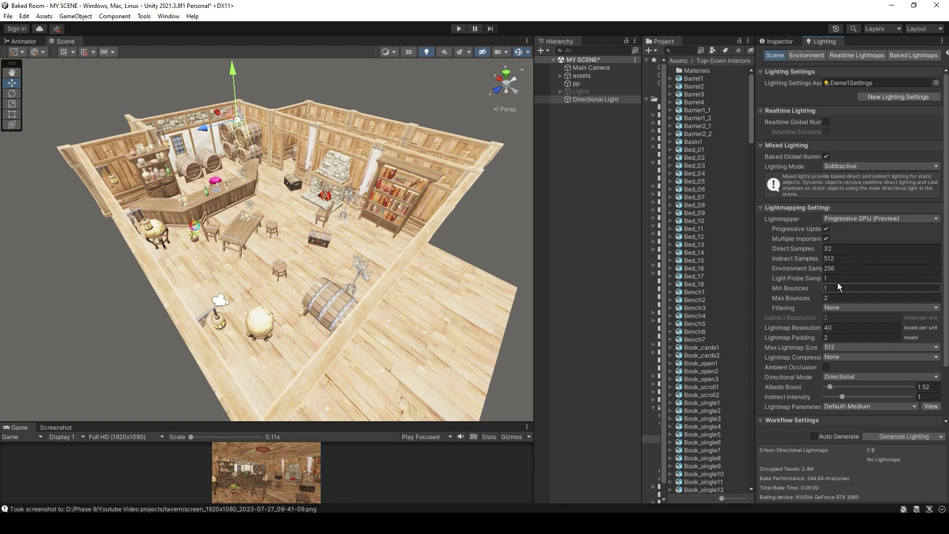
left_click(834, 327)
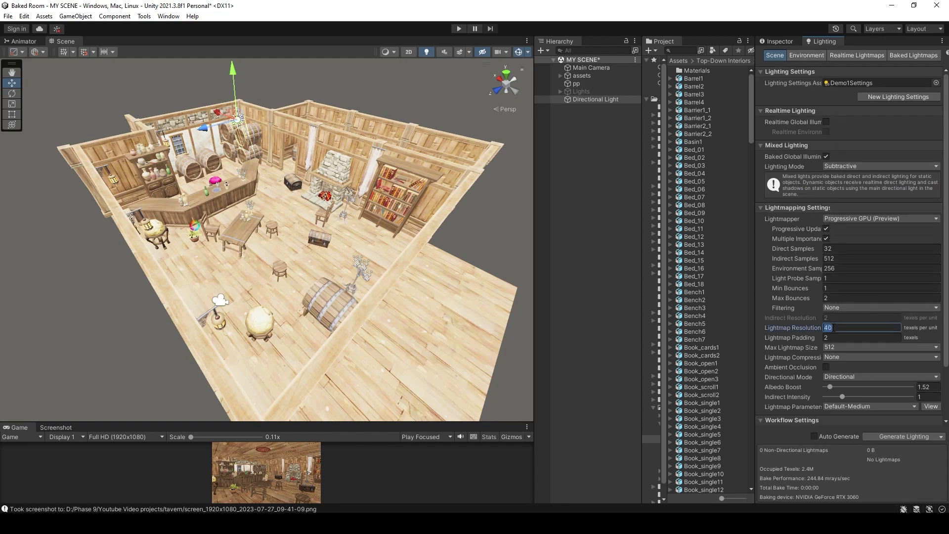
type("2")
left_click(922, 437)
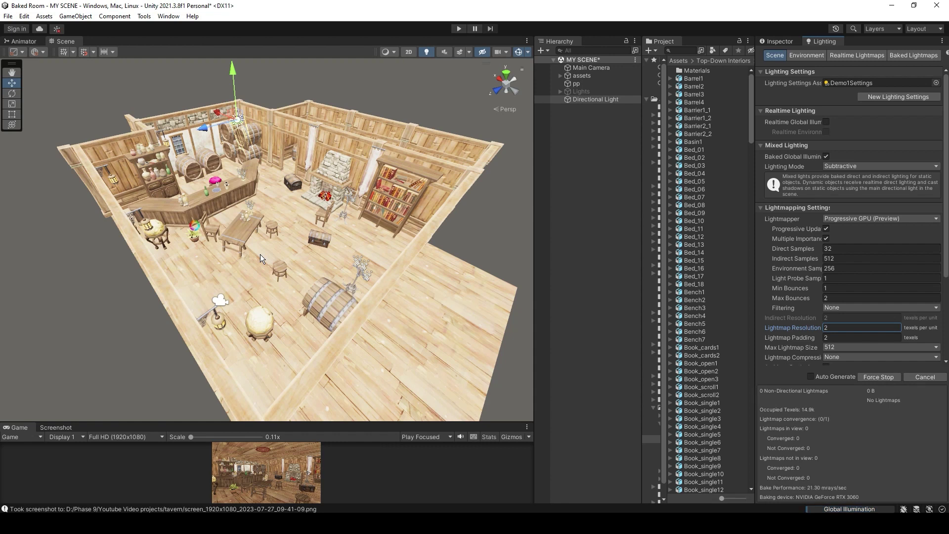
Inspect the baked lighting from inside and outside the room, and clear the baked data
scroll(260, 255, "up", 6)
right_click_drag(260, 259, 239, 229)
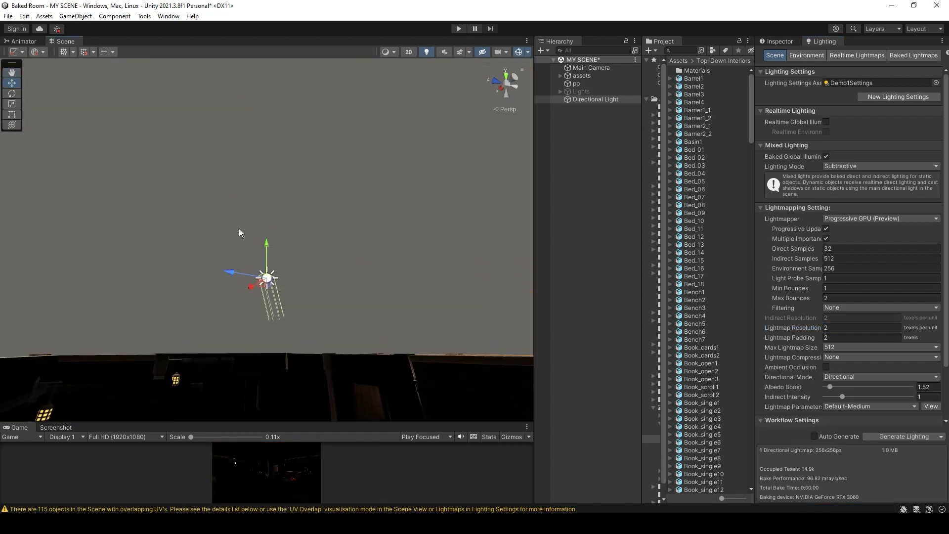
middle_click_drag(239, 229, 242, 136)
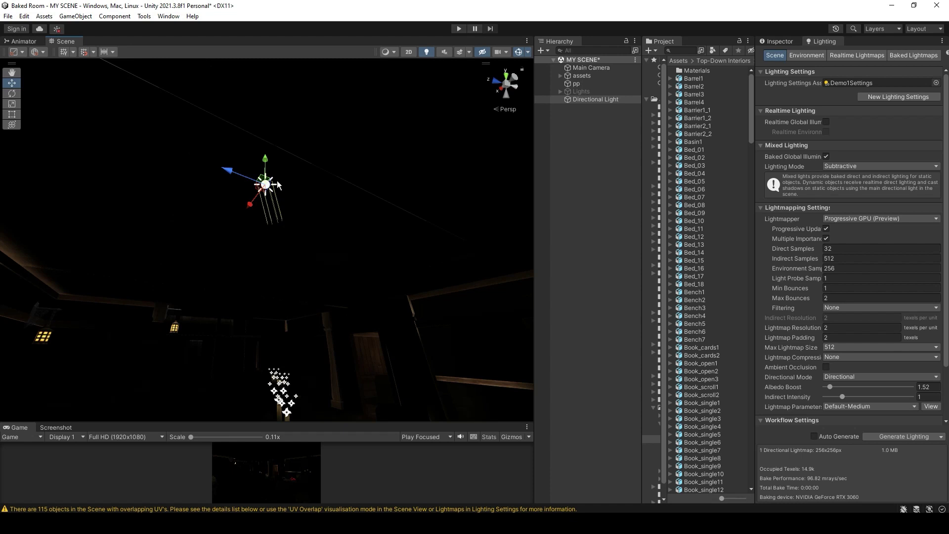
right_click_drag(283, 148, 288, 328)
scroll(290, 240, "down", 10)
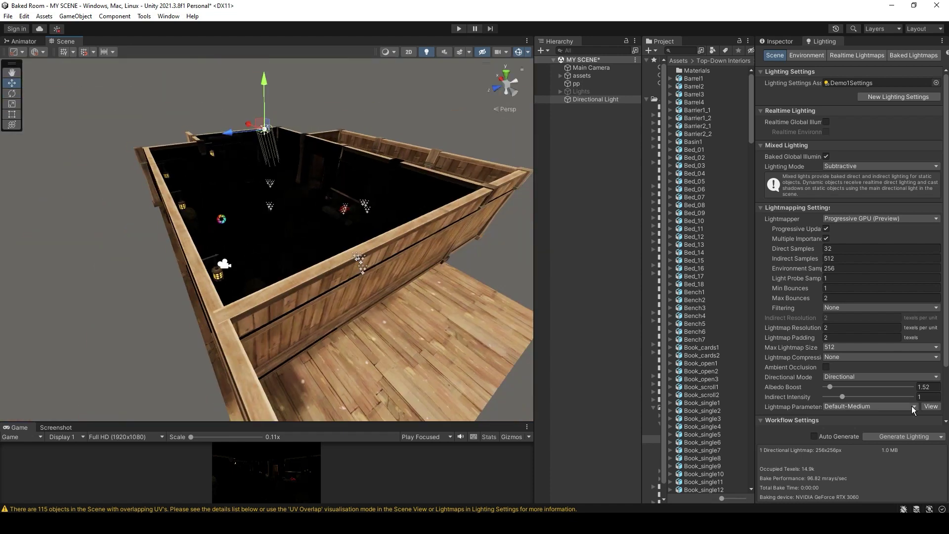
left_click(941, 436)
left_click(890, 458)
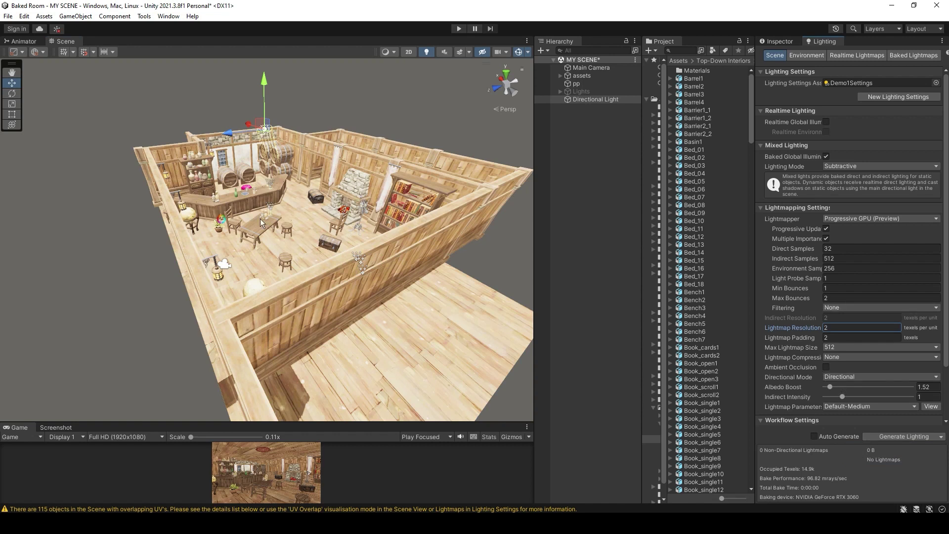
Deactivate the Directional Light object and activate the Lights group
left_click_drag(260, 219, 295, 249, "alt")
left_click(606, 100)
left_click(777, 41)
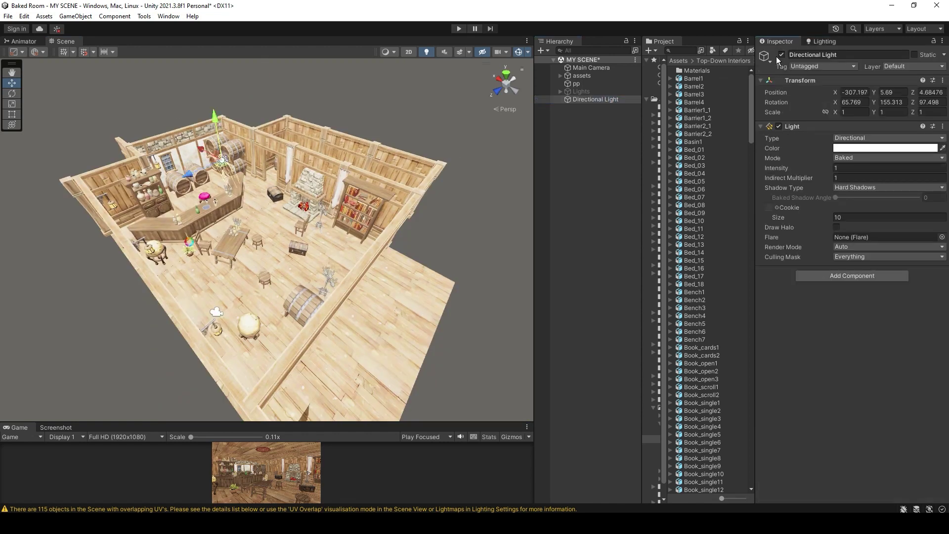
left_click(782, 55)
left_click(609, 92)
left_click(782, 55)
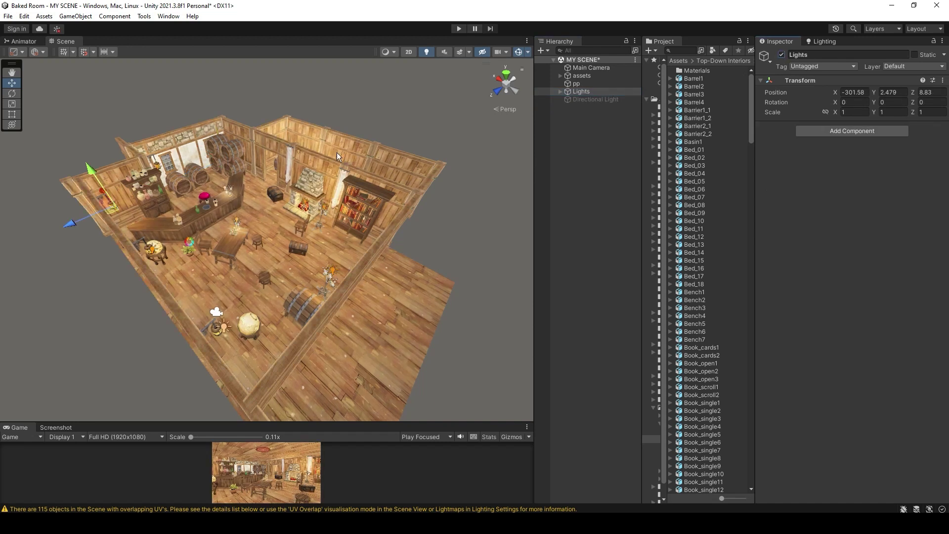
Enlarge the 3D gizmo icons in the Scene view to make the light icons easier to see
scroll(247, 242, "up", 3)
left_click_drag(249, 244, 261, 212, "alt")
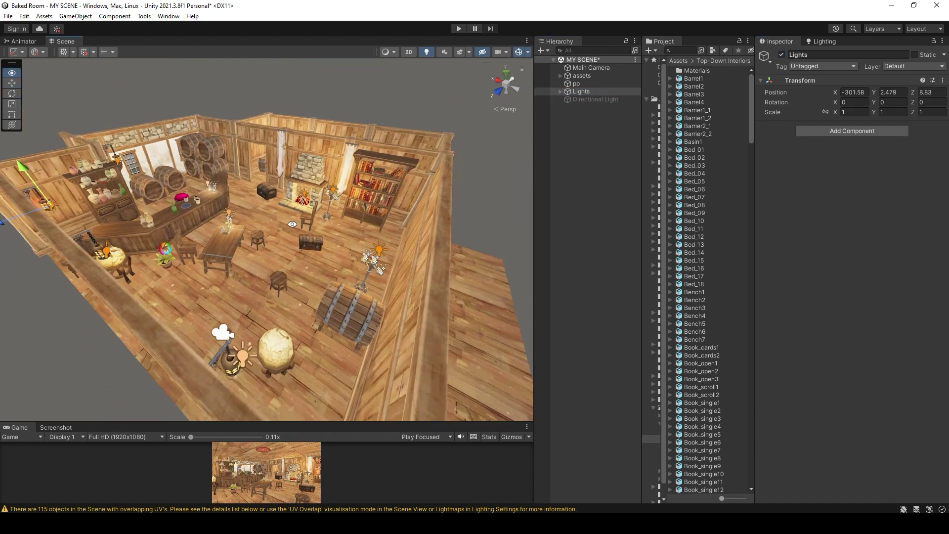
scroll(261, 212, "up", 2)
left_click(529, 53)
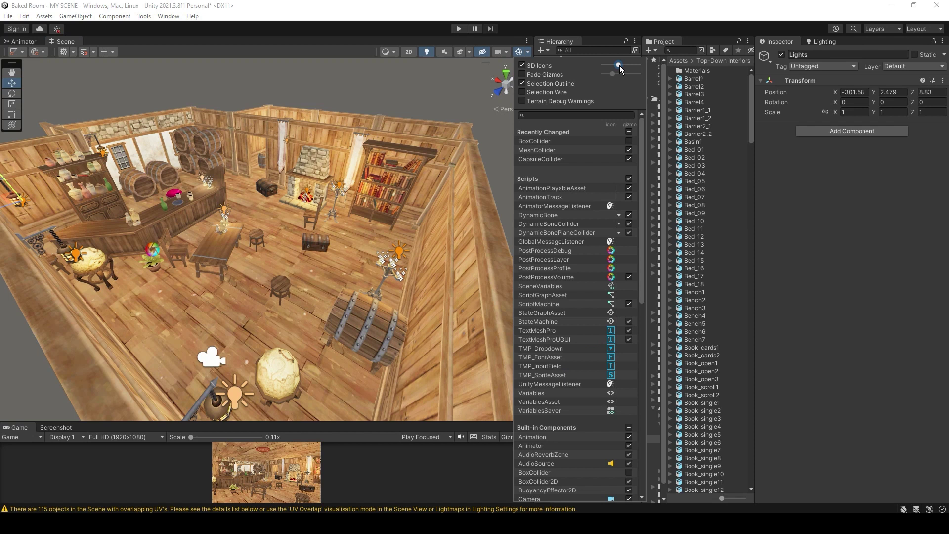
left_click_drag(619, 65, 625, 65)
left_click(455, 83)
Examine where the point lights are placed around the lamps, candles and fireplace of the tavern
right_click_drag(393, 224, 460, 267, "alt")
left_click_drag(460, 267, 452, 286, "alt")
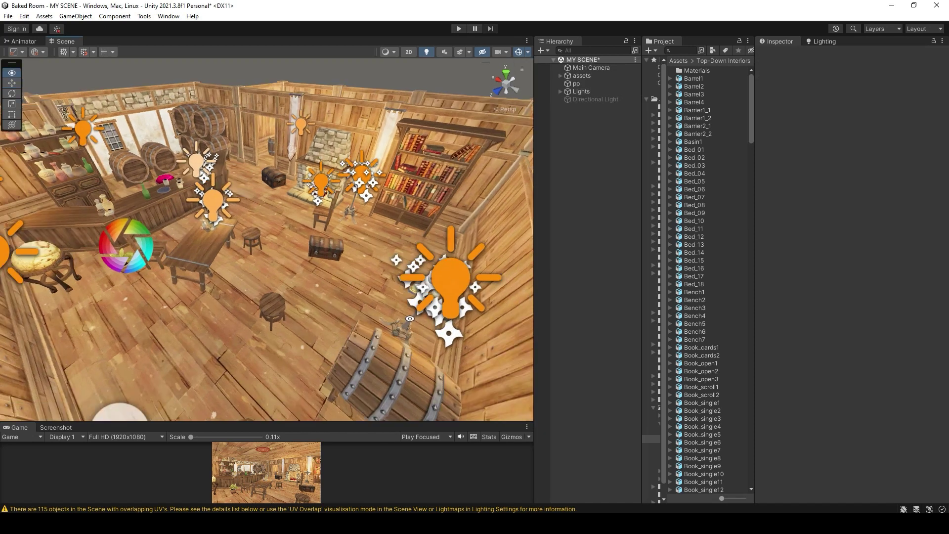
right_click_drag(452, 286, 266, 327, "alt")
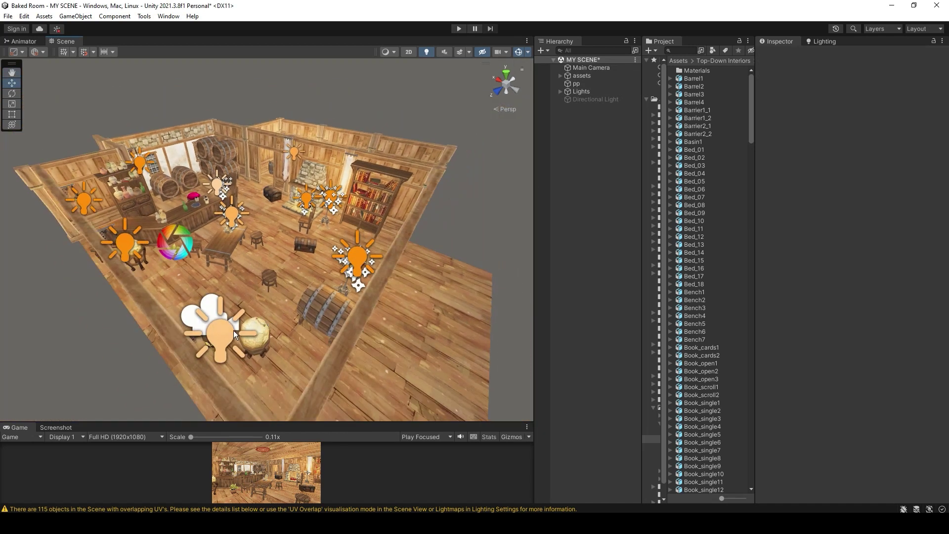
scroll(231, 331, "up", 5)
left_click(522, 52)
key("w")
right_click_drag(251, 177, 279, 211)
key("s")
key("w")
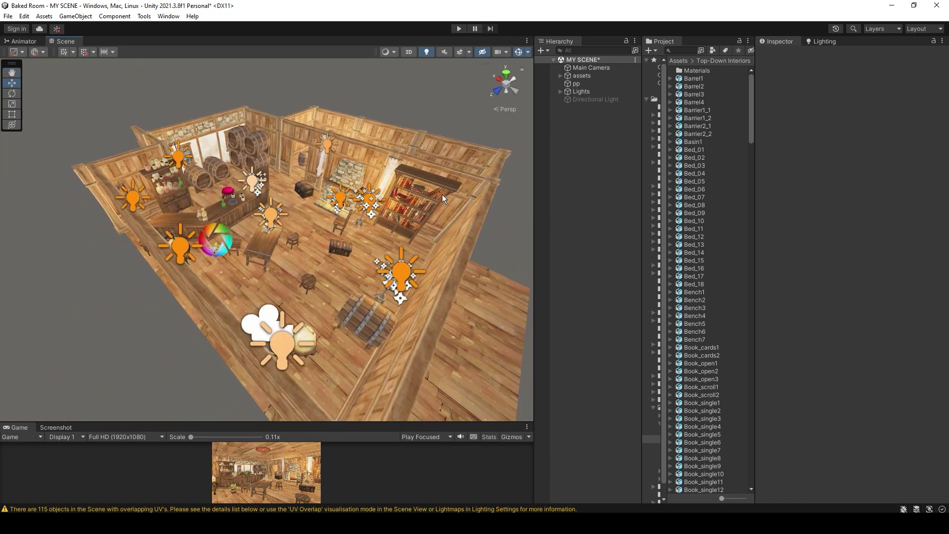
scroll(303, 248, "up", 2)
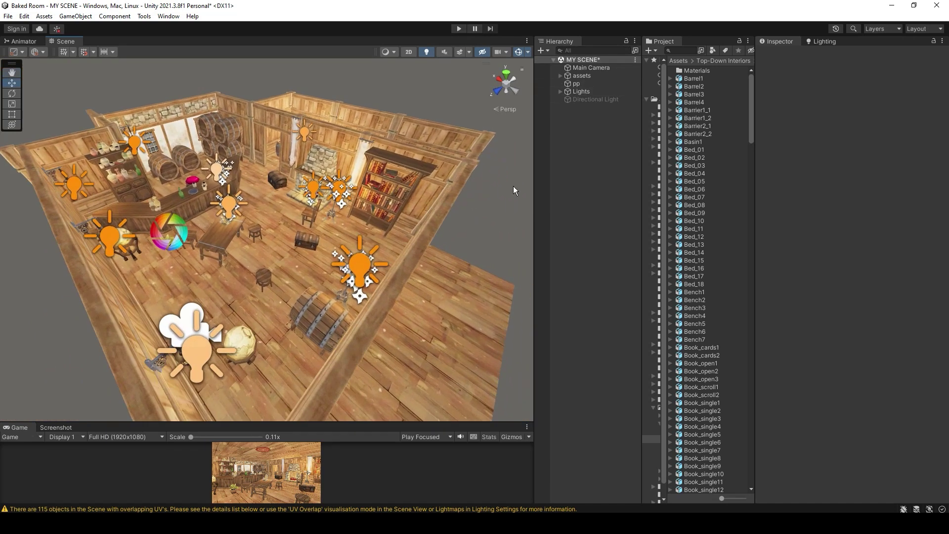
Expand the Lights group, check the shared light settings of all its lamp lights, and inspect Lamp1 light (8)
left_click(569, 91)
left_click(561, 92)
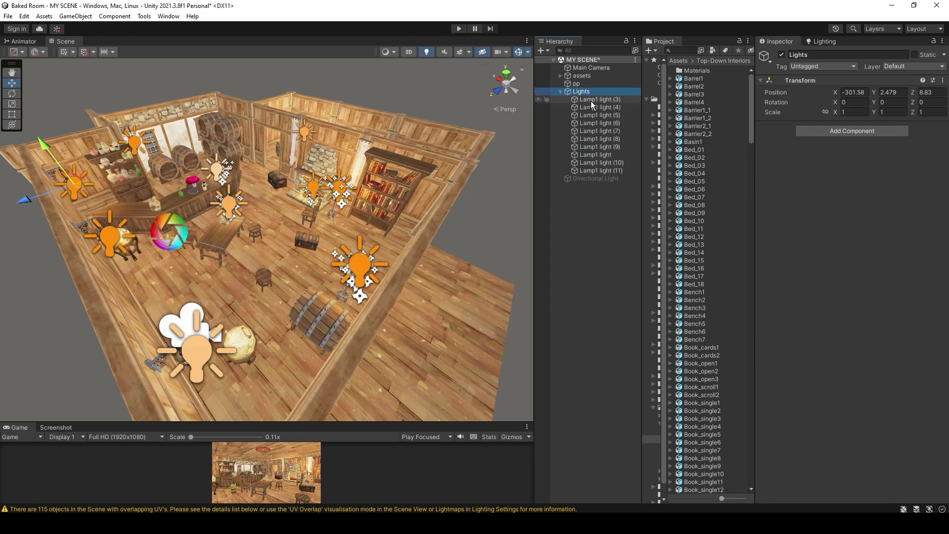
left_click(592, 100)
left_click(584, 169, "shift")
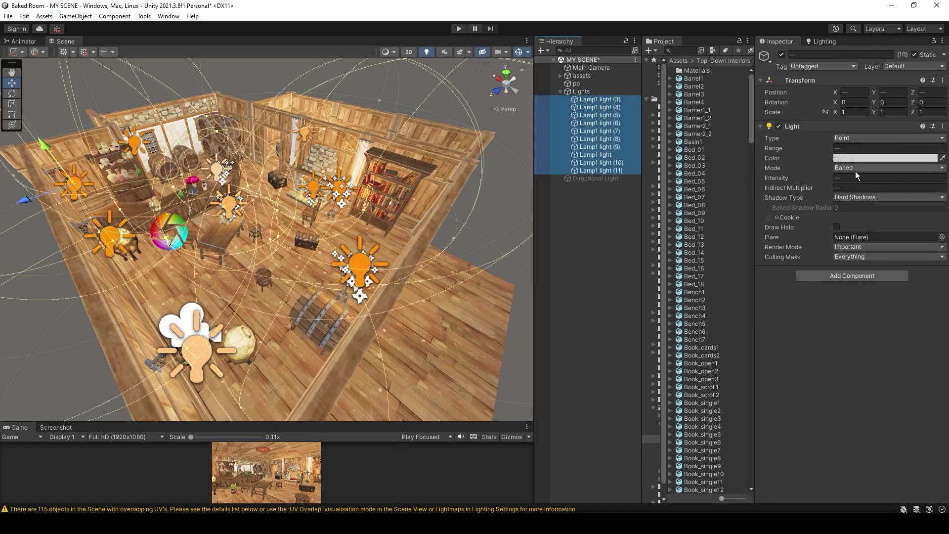
left_click(607, 139)
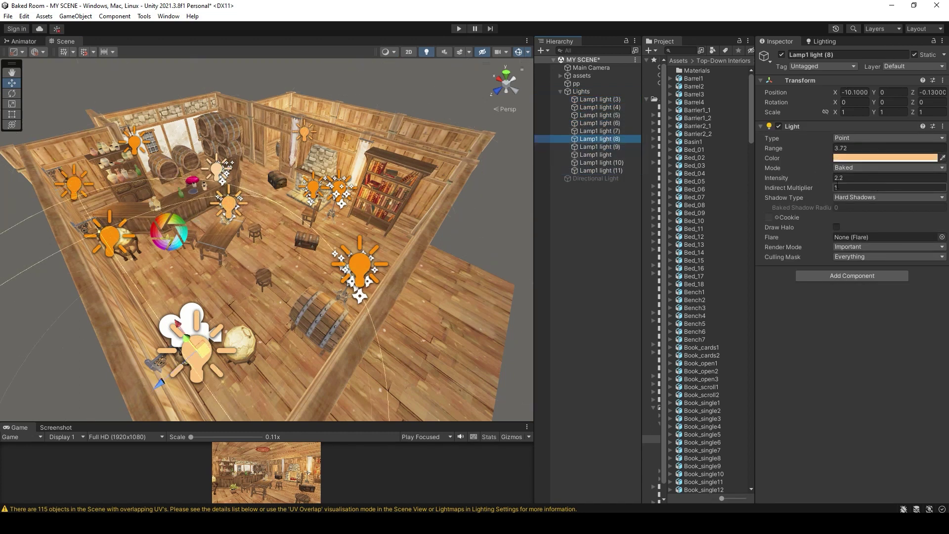
Check the light settings of Lamp1 light and Lamp1 light (5), and clear the selection
left_click(617, 155)
left_click(599, 115)
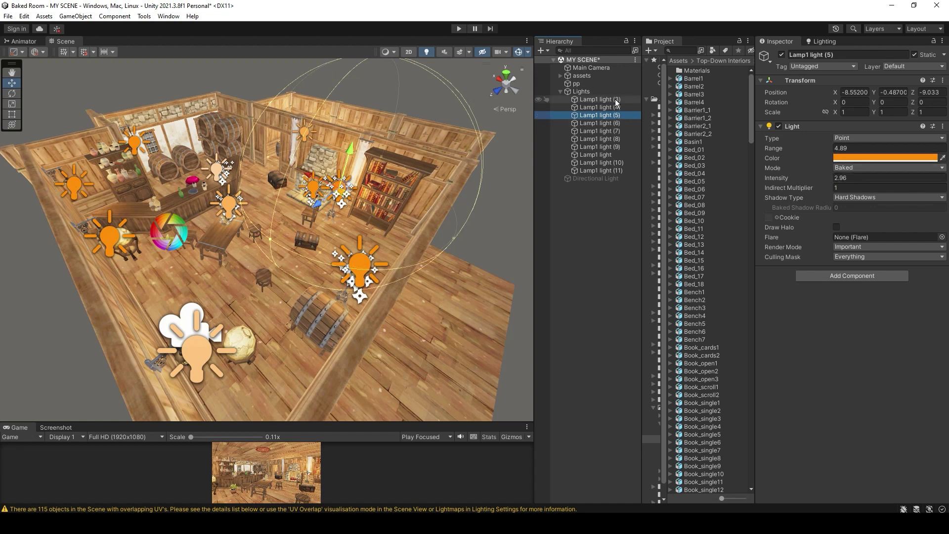
scroll(301, 163, "down", 5)
left_click(246, 115)
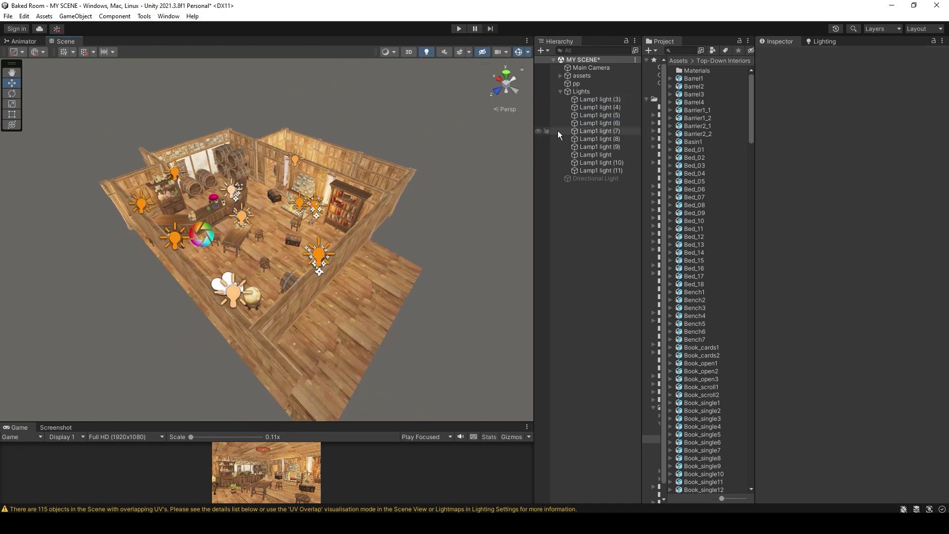
scroll(343, 240, "up", 3)
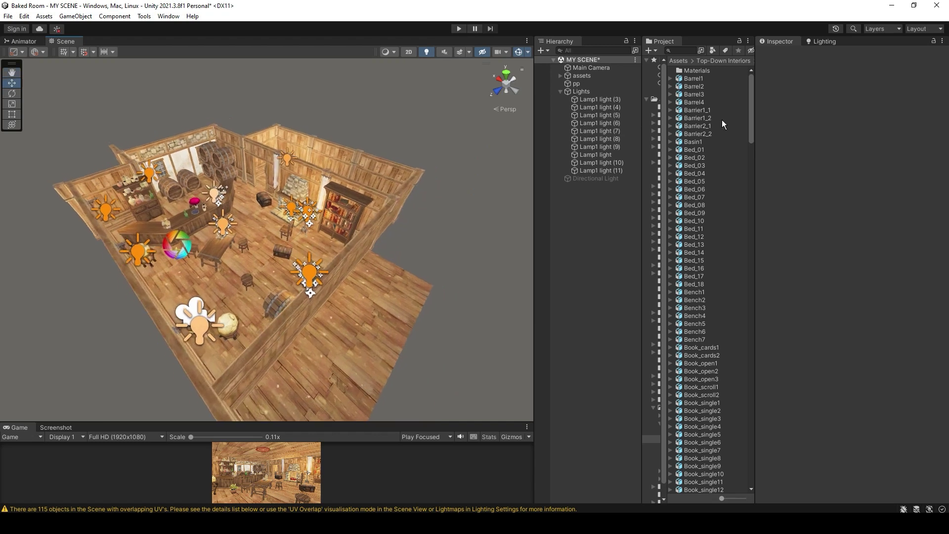
Set the lightmapper's environment samples to 8 and filtering to Auto, and generate the lighting
left_click(825, 41)
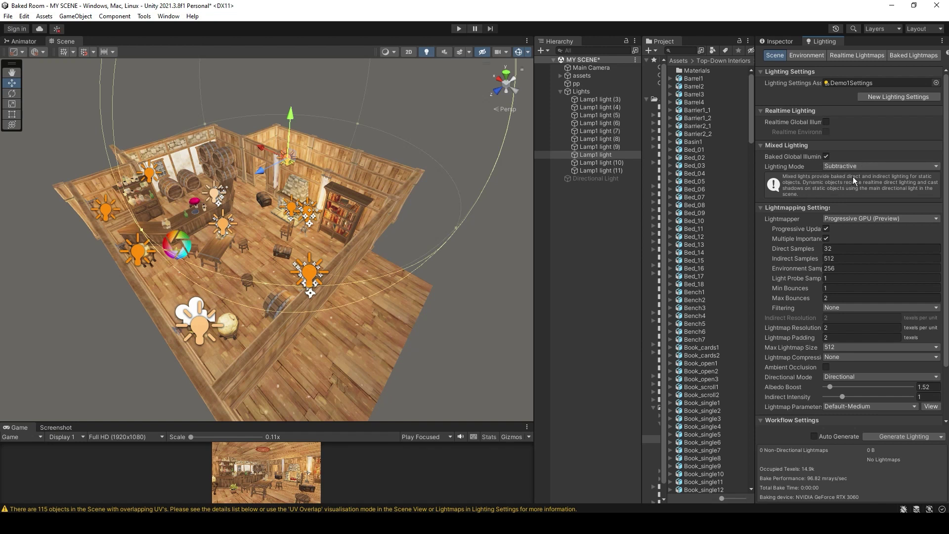
left_click(835, 218)
left_click(832, 308)
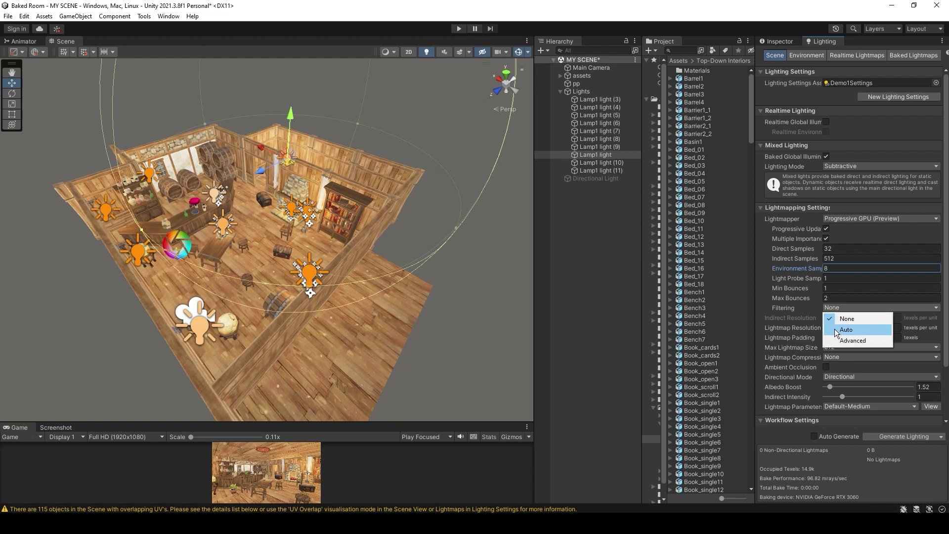
left_click(834, 329)
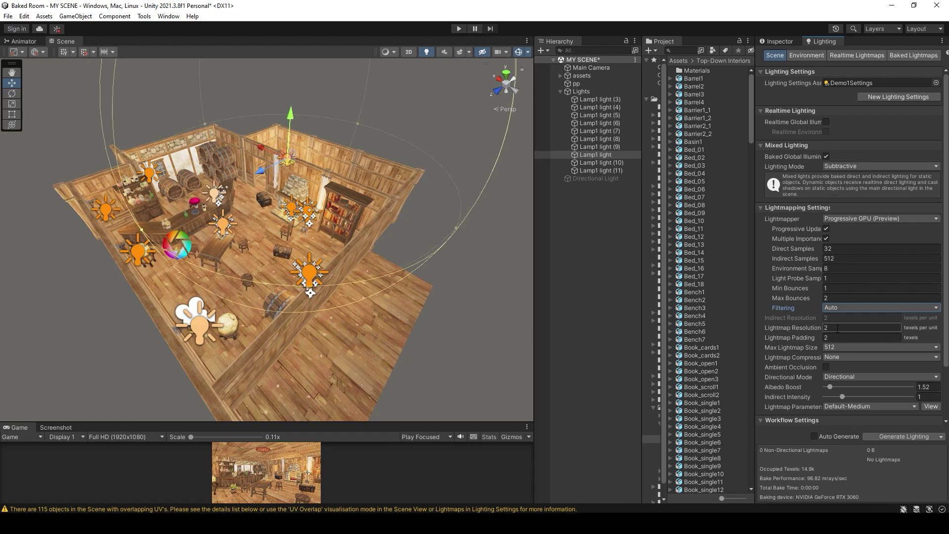
left_click(884, 437)
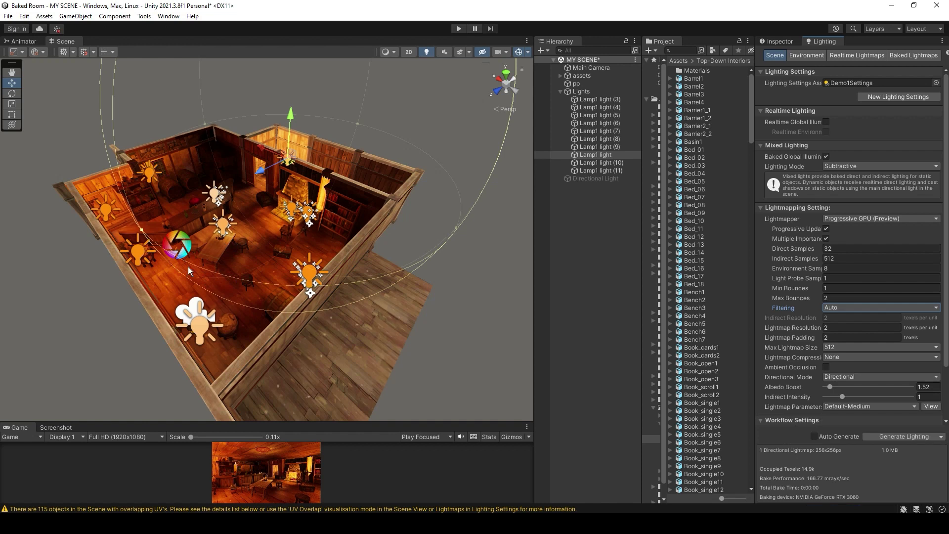
Hide the gizmos in the Scene view to get a clear look at the baked tavern interior
scroll(187, 266, "up", 10)
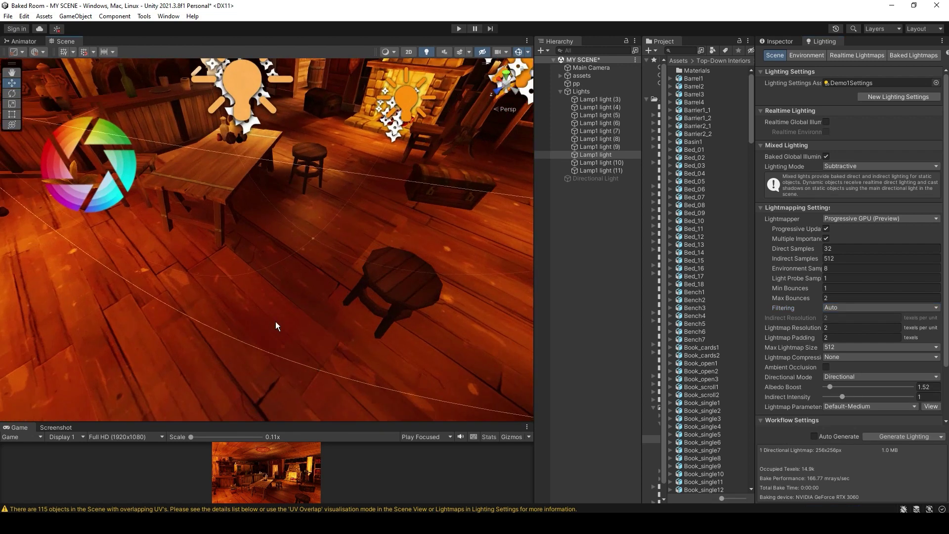
scroll(270, 318, "up", 2)
right_click_drag(248, 298, 262, 219)
scroll(258, 202, "down", 4)
left_click(519, 52)
scroll(200, 265, "down", 3)
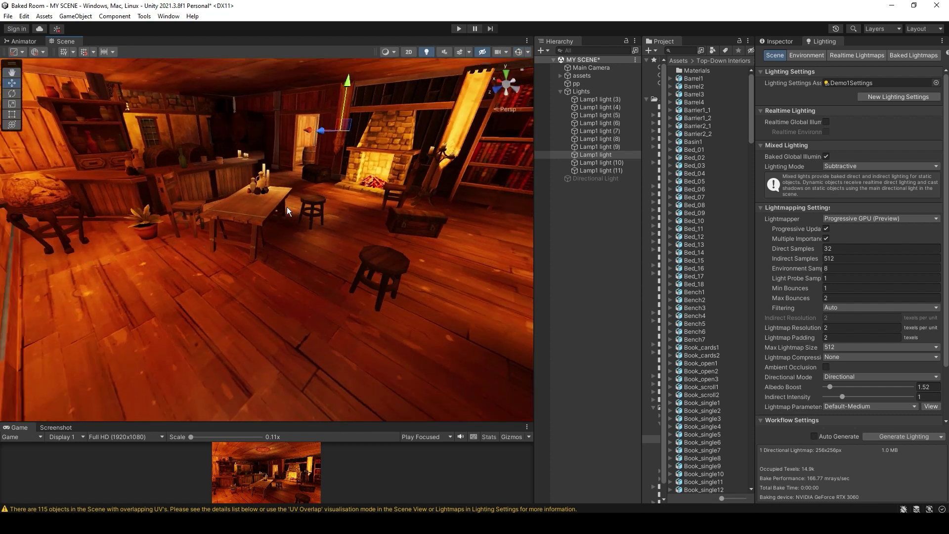
Examine the baked lighting around the table, bar and fireplace, and across the whole tavern from above
middle_click_drag(287, 207, 278, 252)
right_click_drag(331, 263, 415, 338)
middle_click_drag(180, 201, 332, 265)
scroll(204, 218, "down", 5)
right_click_drag(332, 265, 265, 222)
scroll(265, 221, "down", 10)
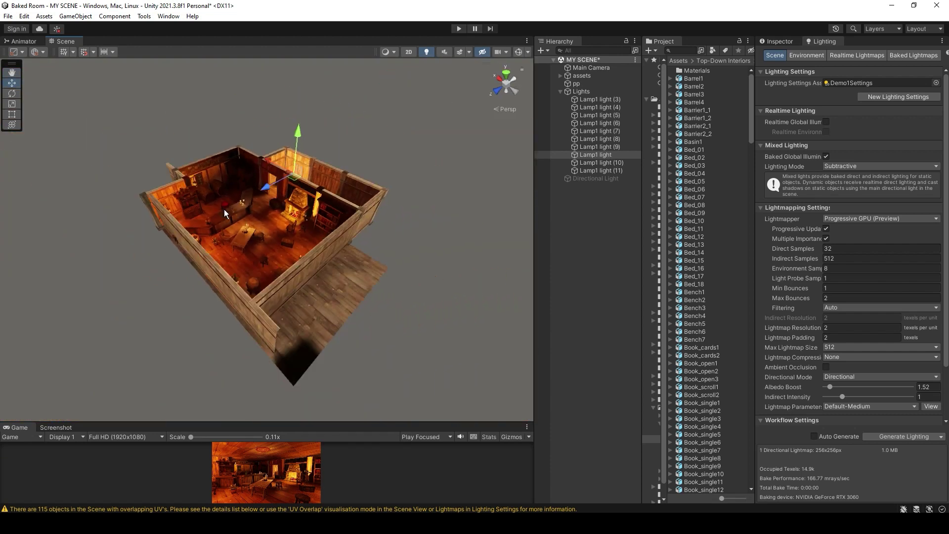
middle_click_drag(224, 210, 234, 242)
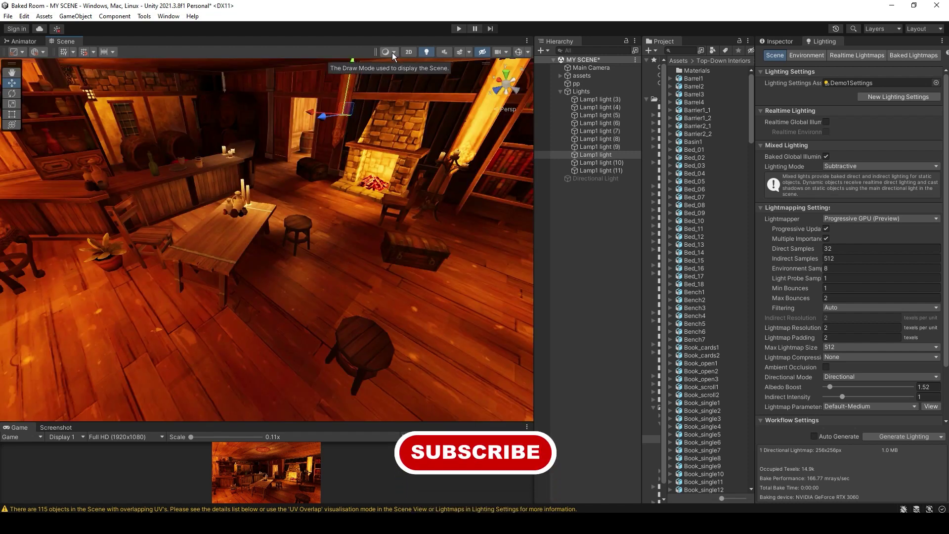
Display the scene in Baked Lightmap draw mode and examine the texel density on the floor, walls and furniture
left_click(393, 53)
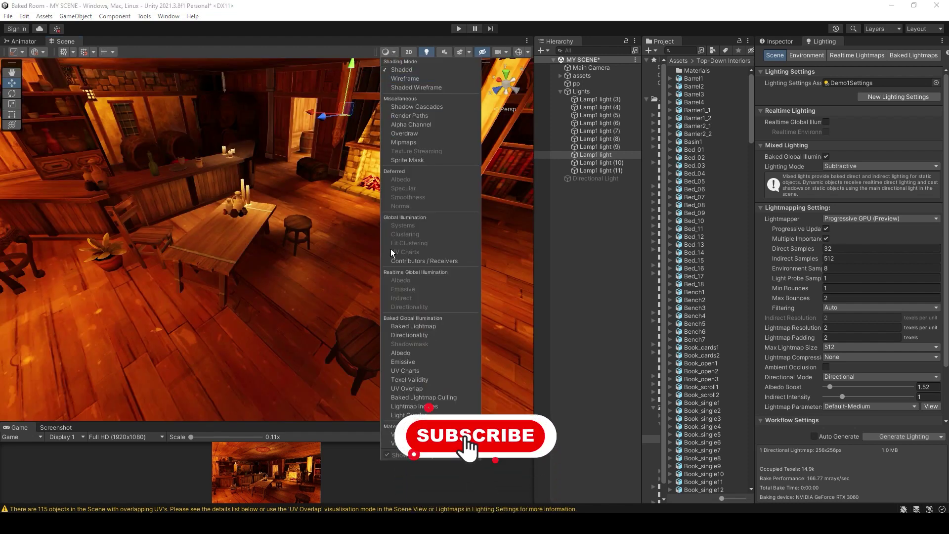
left_click(394, 327)
left_click_drag(261, 277, 241, 255, "alt")
right_click_drag(241, 255, 242, 212)
mouse_move(248, 197)
middle_mouse_down()
mouse_move(263, 147)
mouse_move(262, 200)
middle_mouse_up()
scroll(263, 147, "down", 2)
scroll(259, 202, "up", 1)
right_click_drag(259, 203, 240, 238)
middle_click_drag(240, 238, 267, 233)
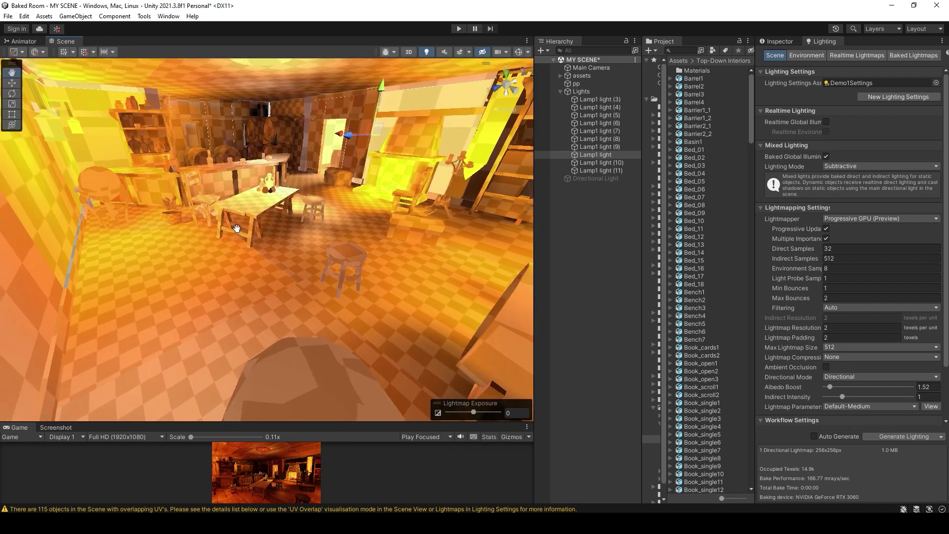
right_click_drag(267, 232, 287, 237)
Select the tavern table (Table5) and set its Scale In Lightmap to 66.38
left_click(287, 223)
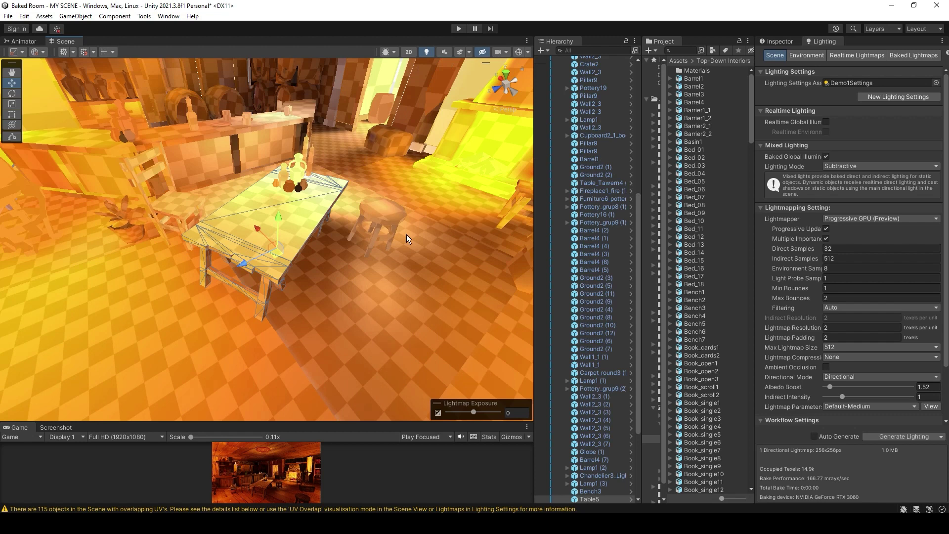
left_click(786, 43)
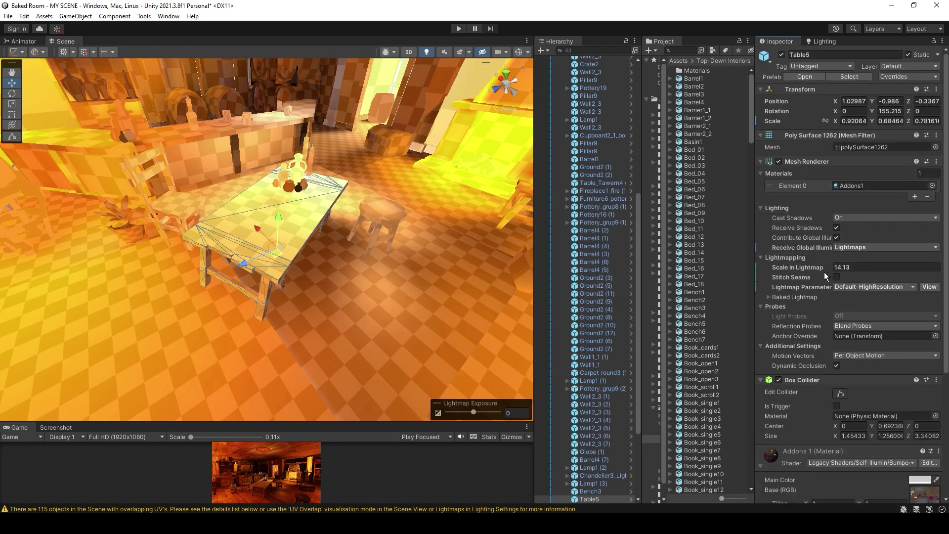
left_click_drag(816, 268, 863, 266)
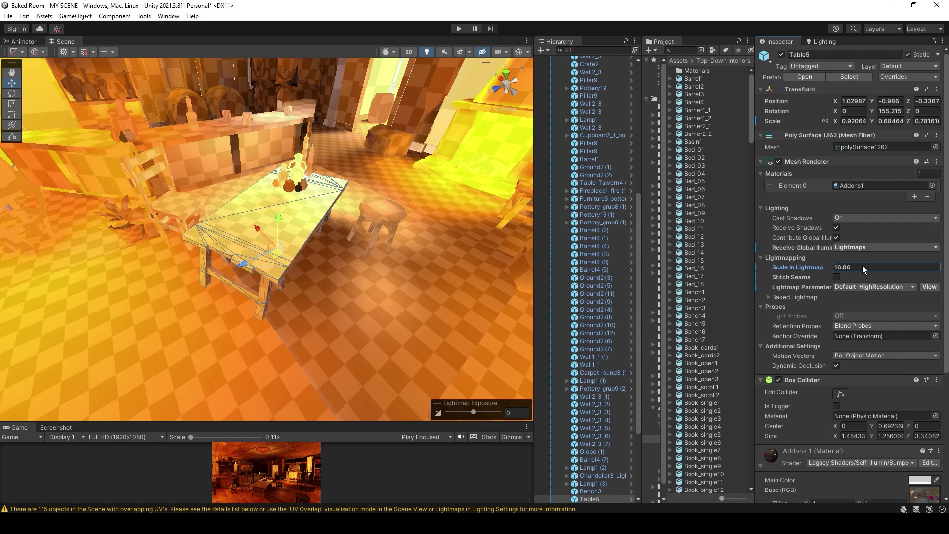
left_click_drag(21, 274, 743, 281)
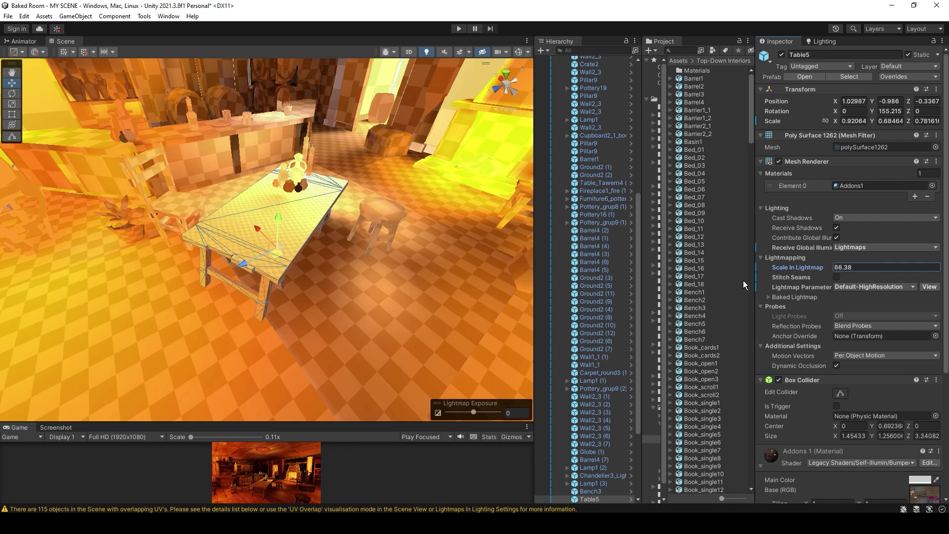
Regenerate the lighting and return the Scene view to Shaded mode to inspect the shadows on the table
left_click(823, 42)
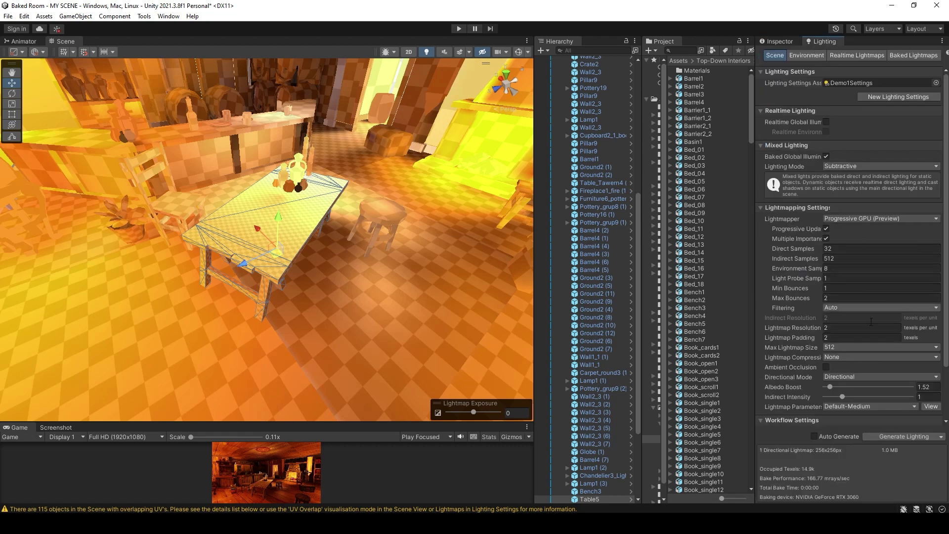
left_click(888, 436)
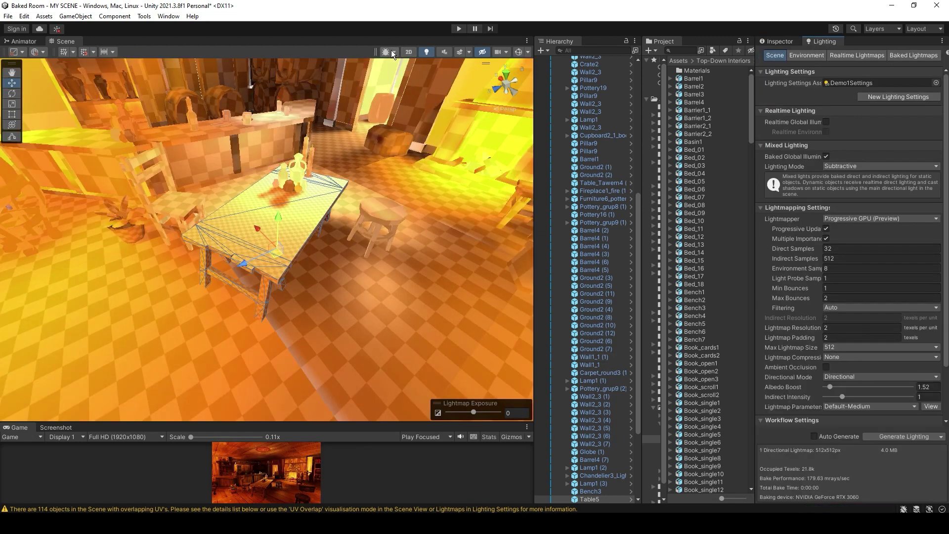
left_click(390, 53)
left_click(395, 70)
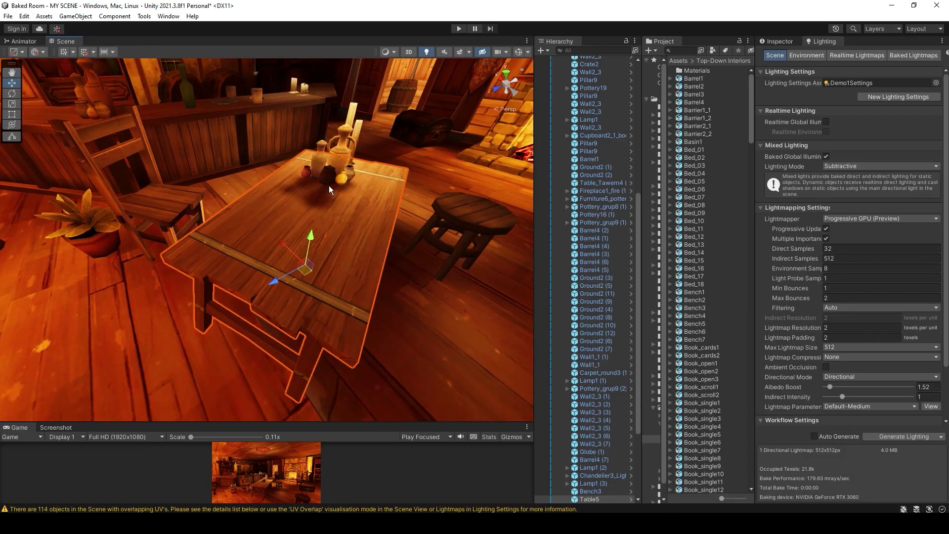
left_click_drag(329, 185, 252, 259, "alt")
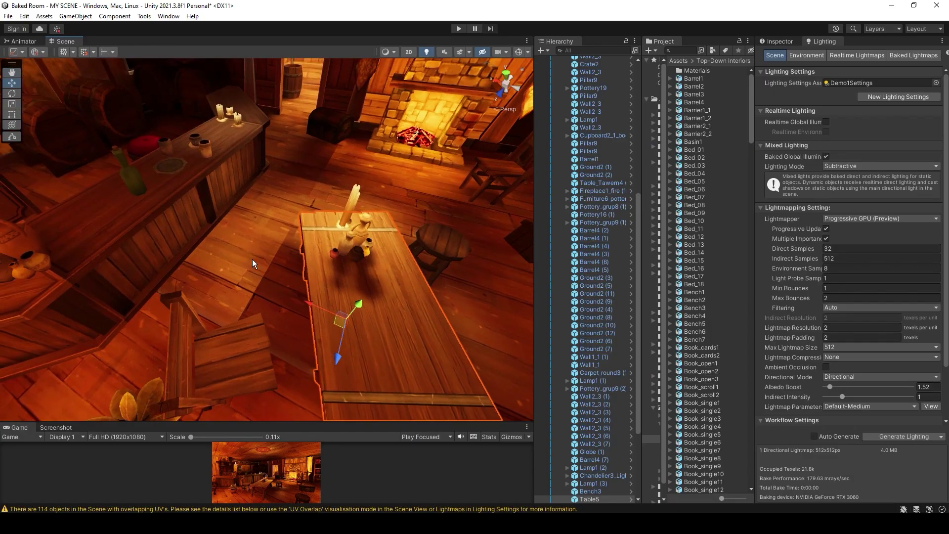
Adjust the Scale In Lightmap of the two Ground2 floor tiles and inspect the rebaked floor in Baked Lightmap mode
left_click(778, 41)
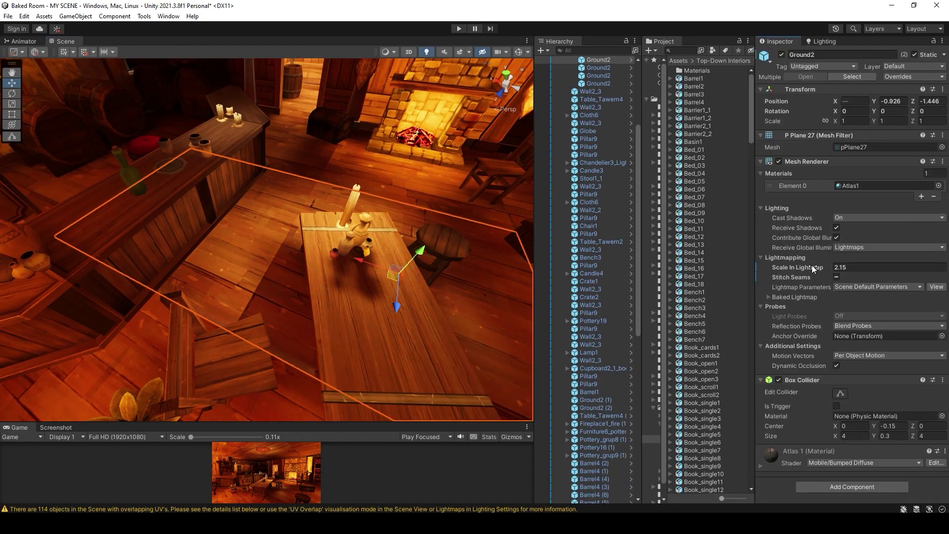
left_click(388, 52)
left_click(421, 323)
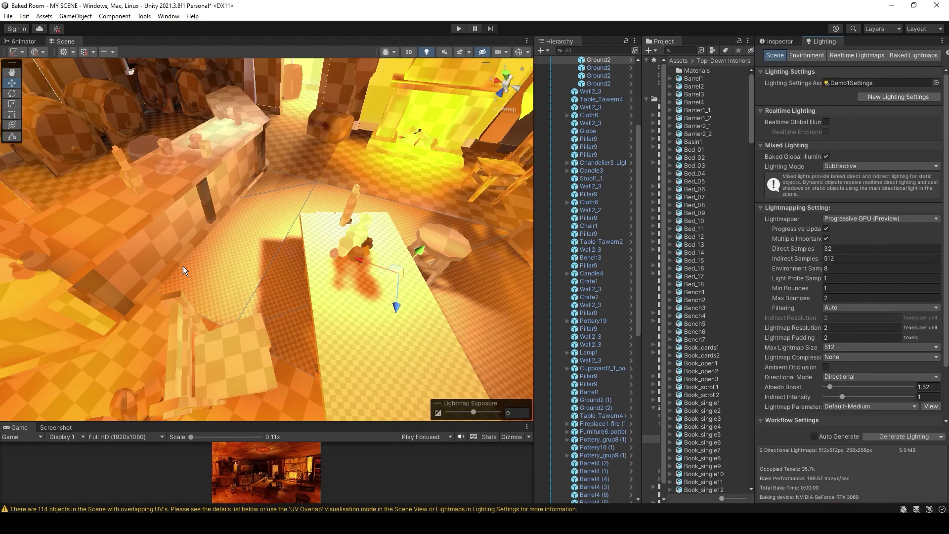
left_click_drag(280, 288, 302, 304, "alt")
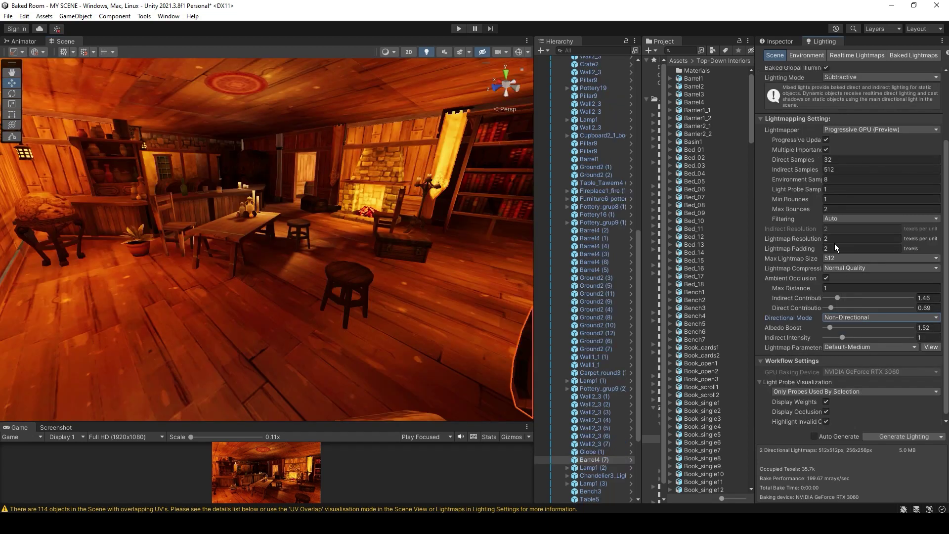
Set the lightmap resolution to 10 texels per unit and regenerate the lighting
left_click(837, 238)
left_click(917, 435)
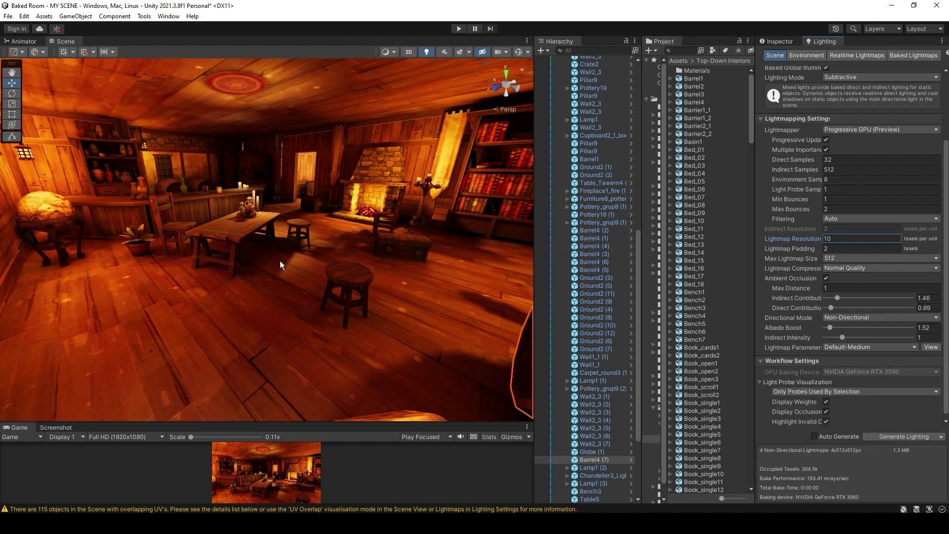
Examine the rebaked shadows around the table, stools and large barrel, and over the whole room from above
scroll(238, 247, "up", 3)
middle_click_drag(237, 248, 246, 259)
left_click_drag(246, 259, 342, 326, "alt")
key("f")
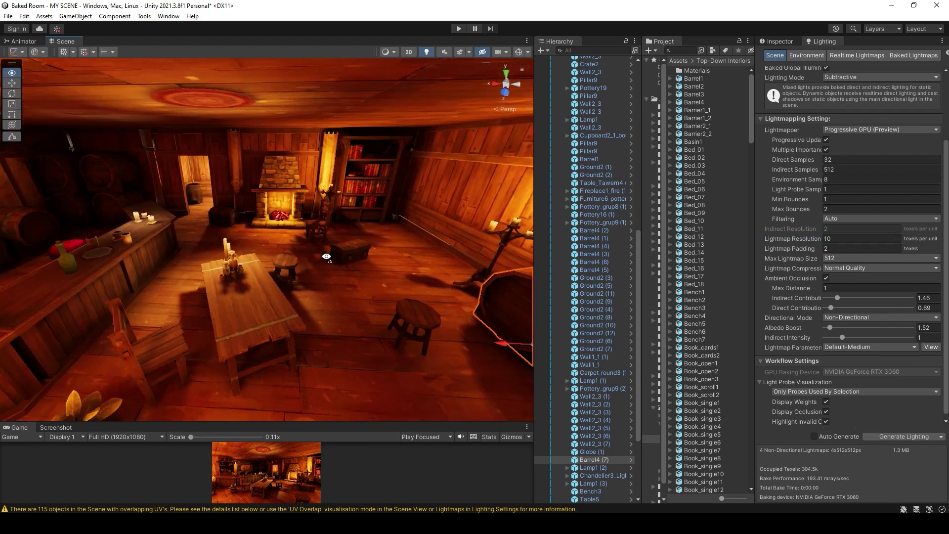
scroll(295, 224, "up", 5)
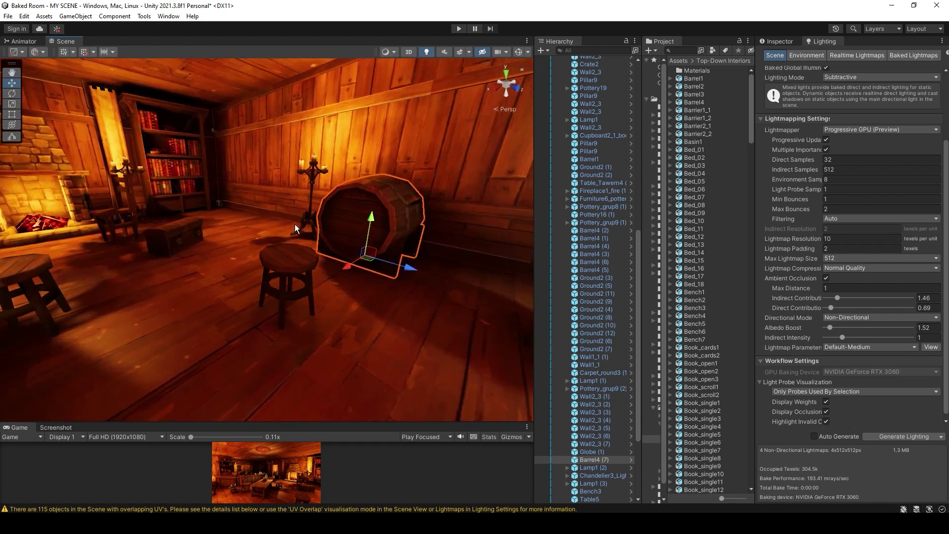
right_click_drag(381, 134, 6, 492)
key("s")
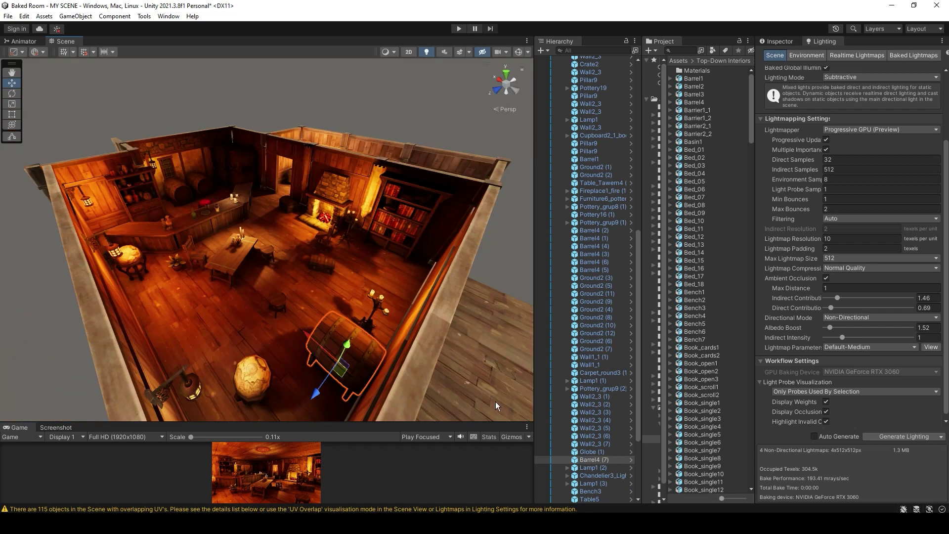
Set the lightmap resolution to 40 texels per unit and the lightmap compression to High Quality, and regenerate the lighting
left_click(835, 241)
type("40")
left_click(904, 437)
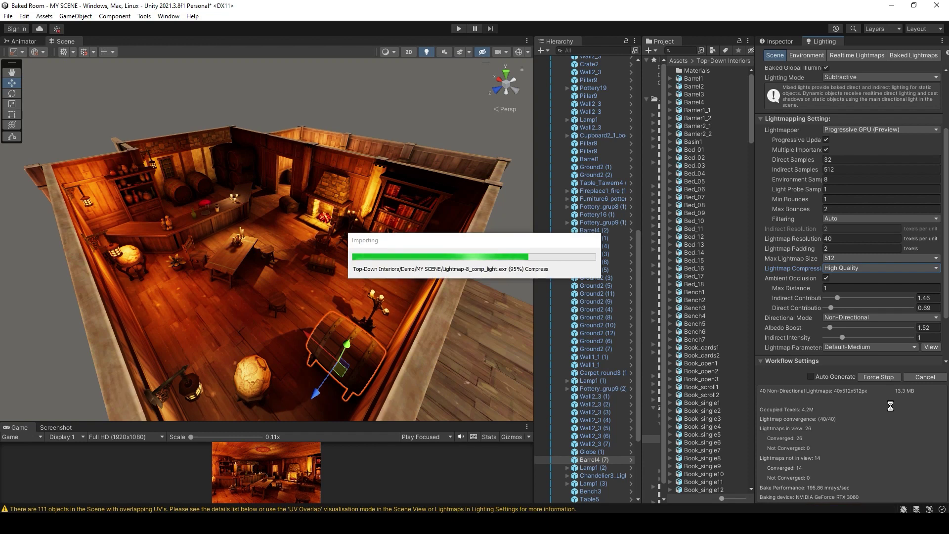
Examine the high-resolution baked shadows close up around the bar, table, chair and potted plant
scroll(238, 346, "up", 5)
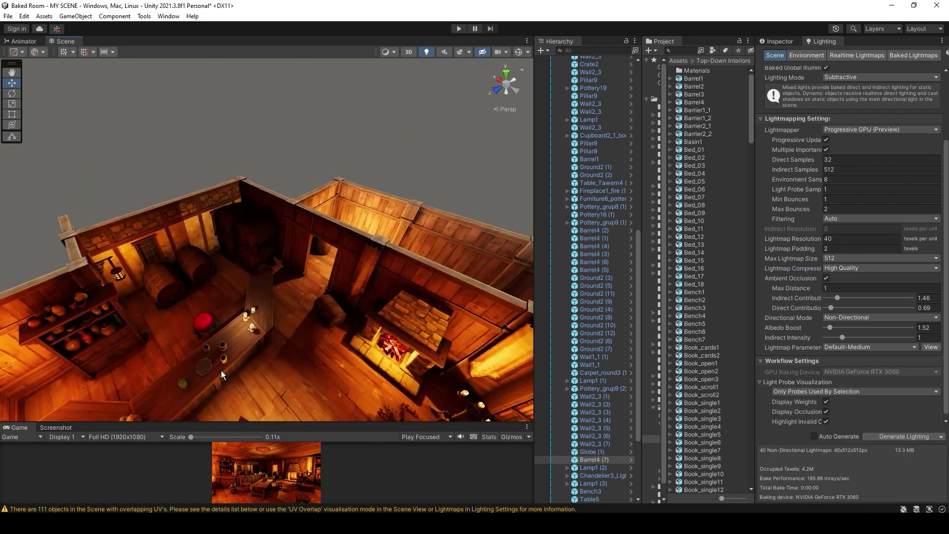
middle_click_drag(250, 342, 245, 185)
scroll(242, 229, "down", 3)
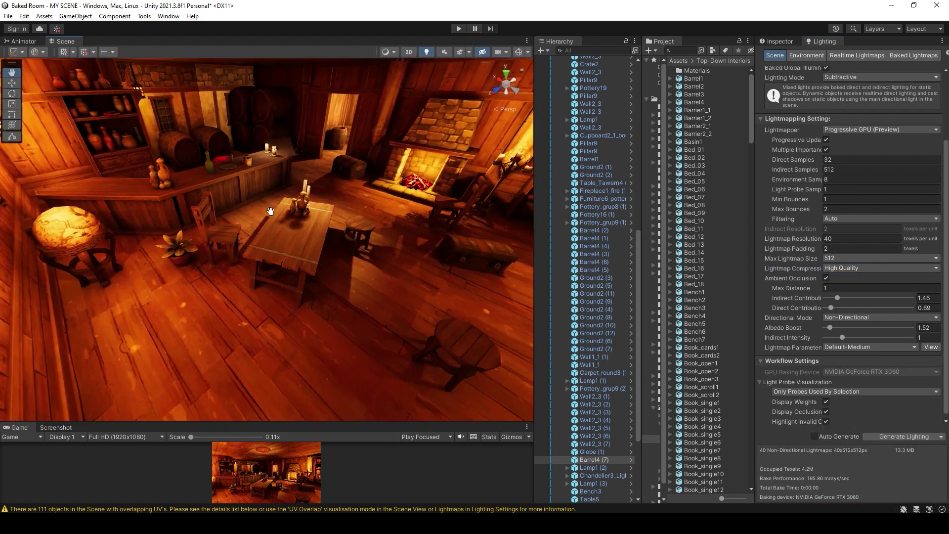
scroll(219, 228, "up", 3)
middle_click_drag(218, 229, 251, 261)
scroll(253, 272, "up", 8)
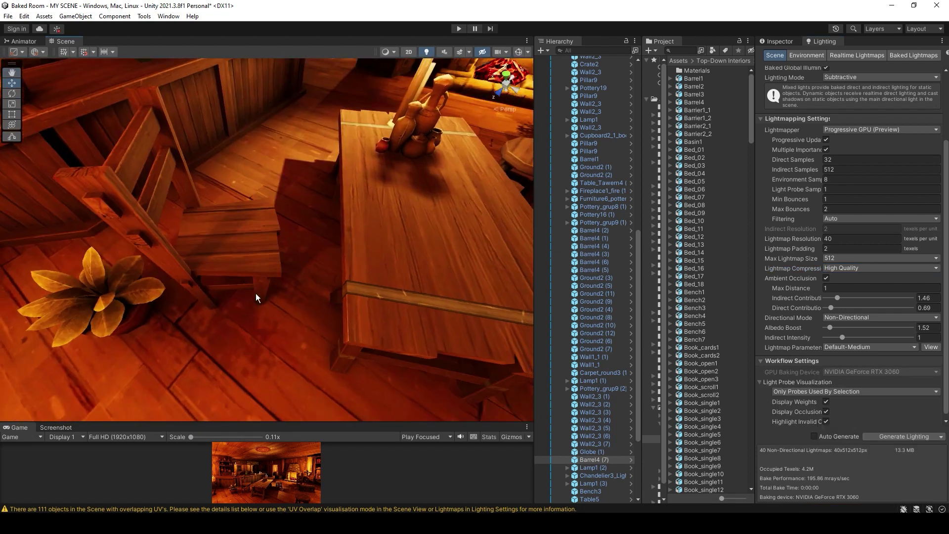
scroll(263, 304, "down", 10)
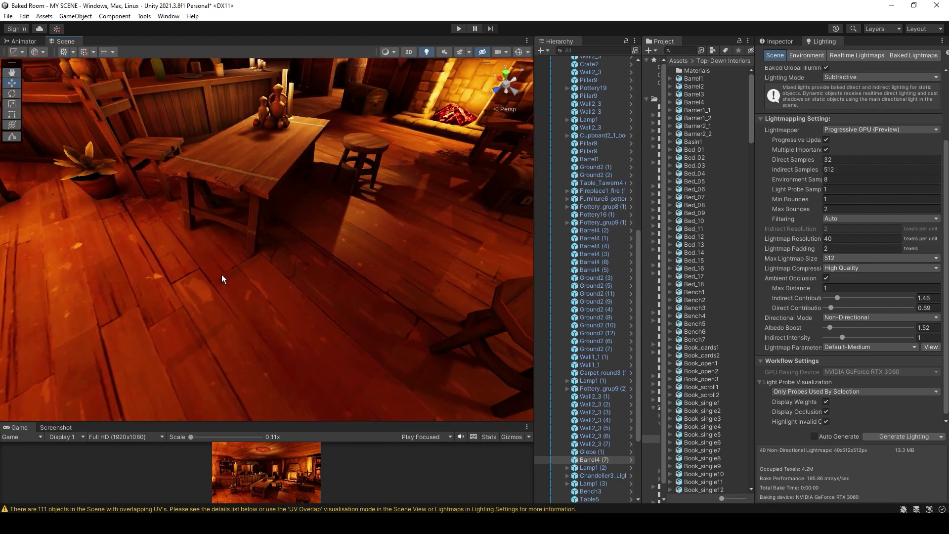